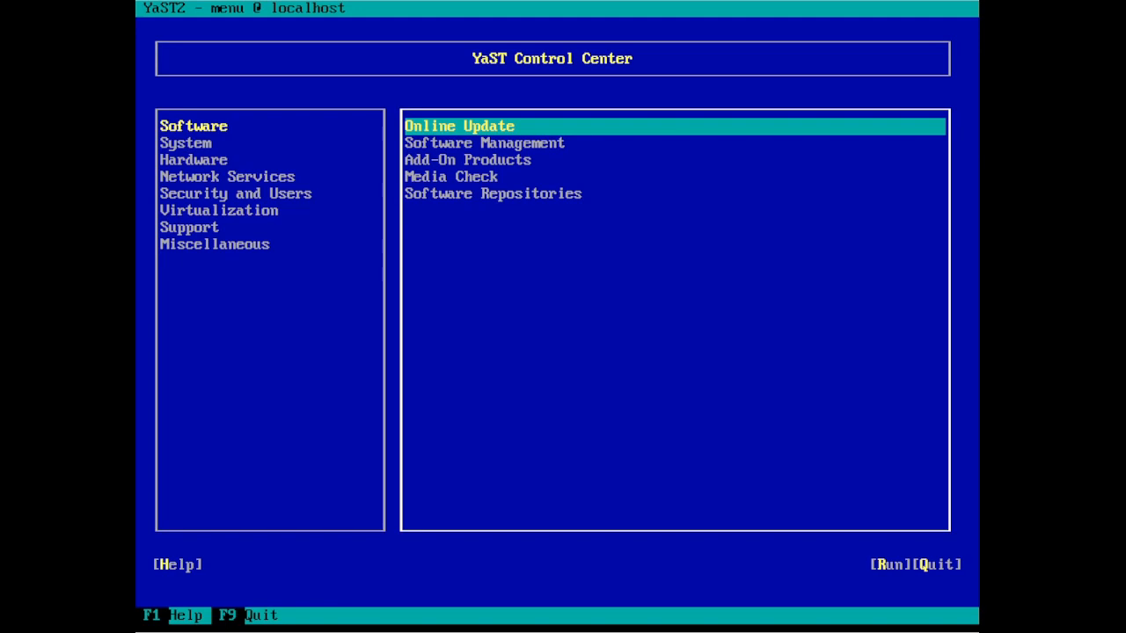
- Launch the Software Repositories module from the Control Center's Software category
{"action": "key", "text": "Down"}
{"action": "key", "text": "Down"}
{"action": "key", "text": "Down"}
{"action": "key", "text": "Down"}
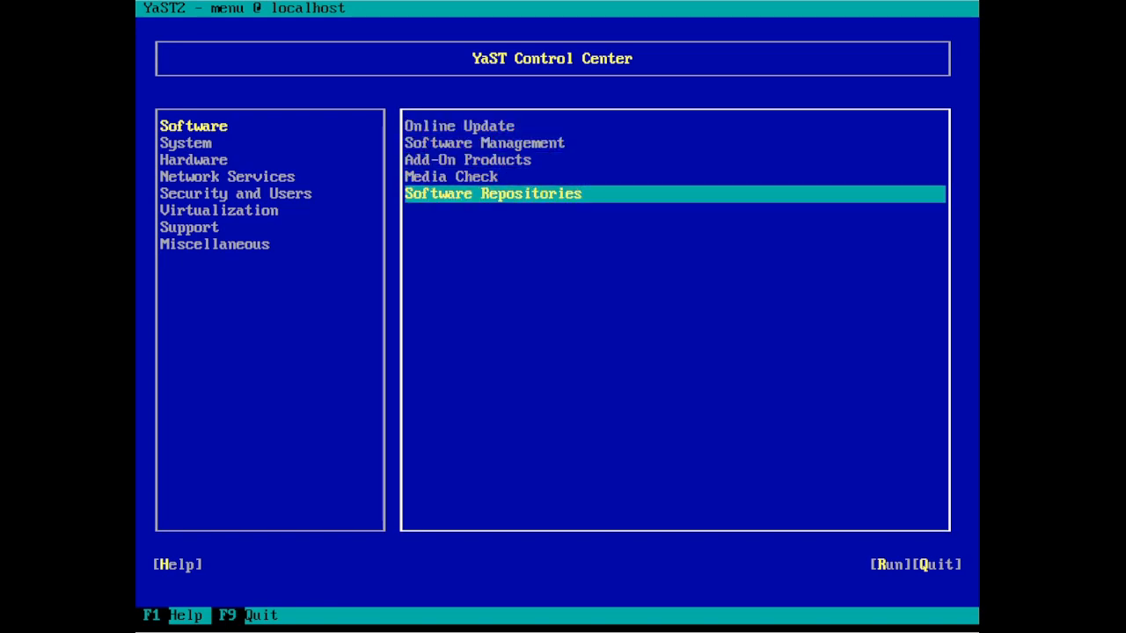
{"action": "key", "text": "Return"}
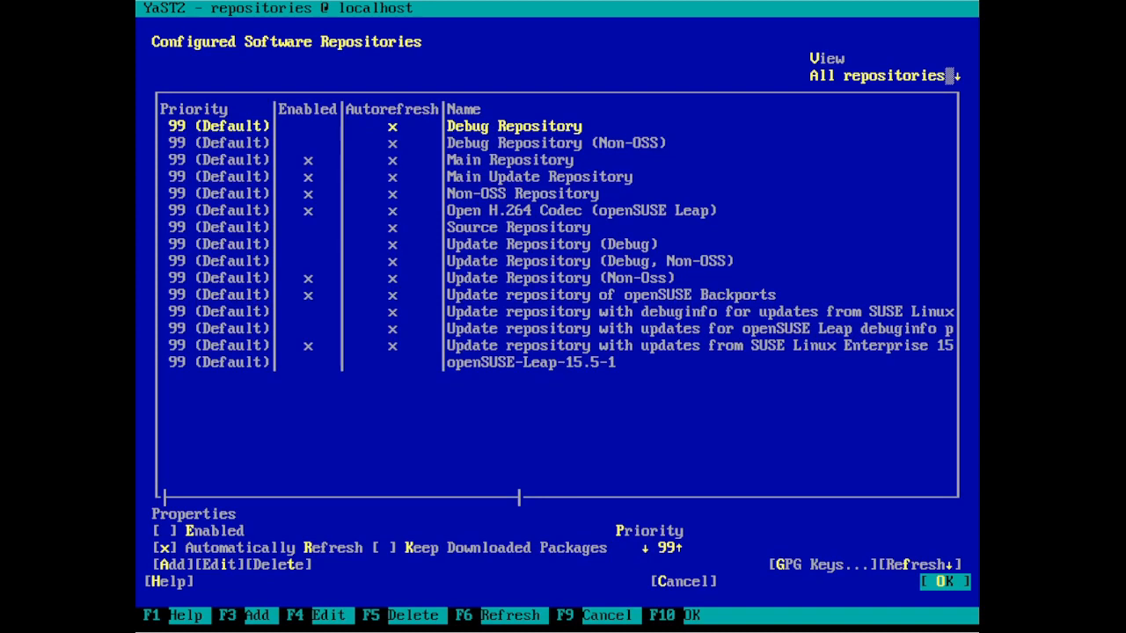
- Add a new repository with HTTPS as its source type and continue to the server form
{"action": "key", "text": "Tab"}
{"action": "key", "text": "Tab"}
{"action": "key", "text": "Tab"}
{"action": "key", "text": "Tab"}
{"action": "key", "text": "Tab"}
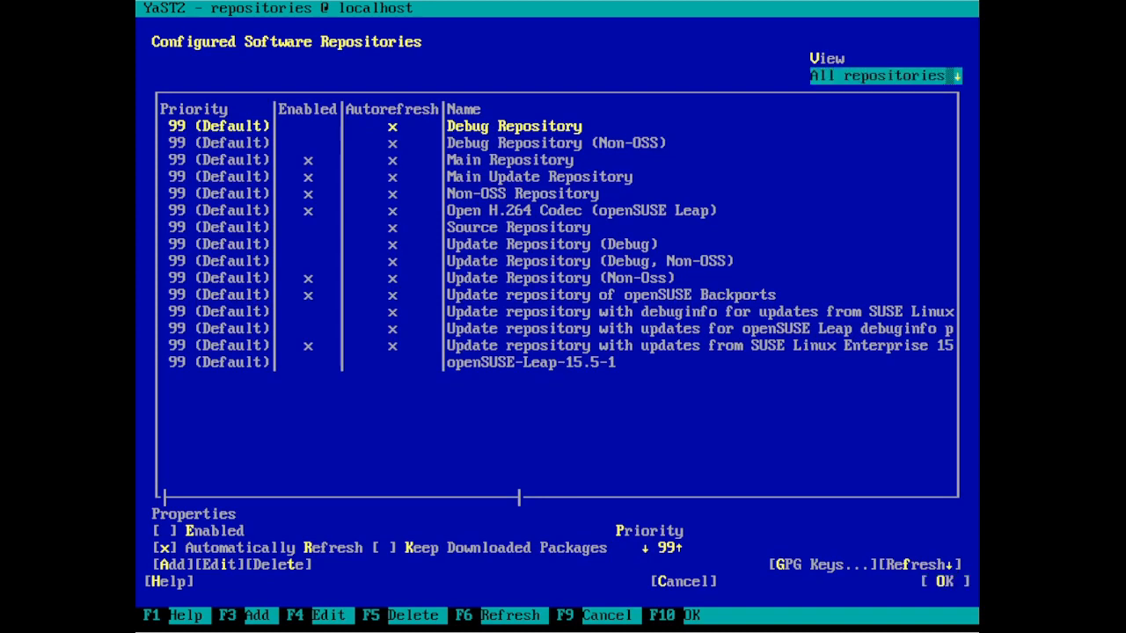
{"action": "key", "text": "Tab"}
{"action": "key", "text": "Tab"}
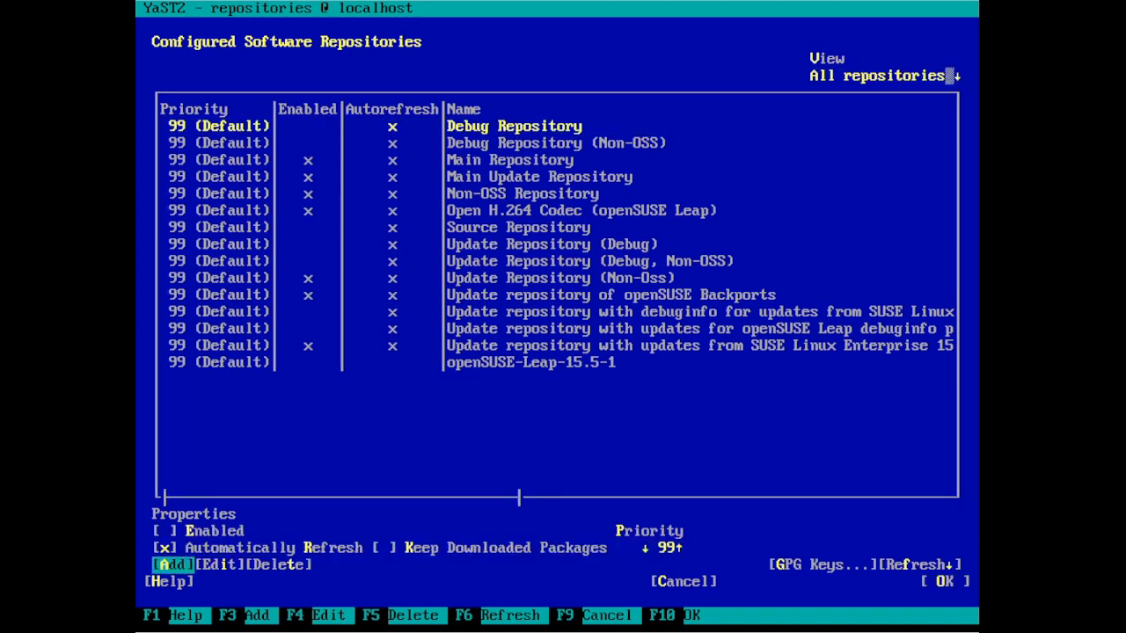
{"action": "key", "text": "Return"}
{"action": "key", "text": "Down"}
{"action": "key", "text": "Down"}
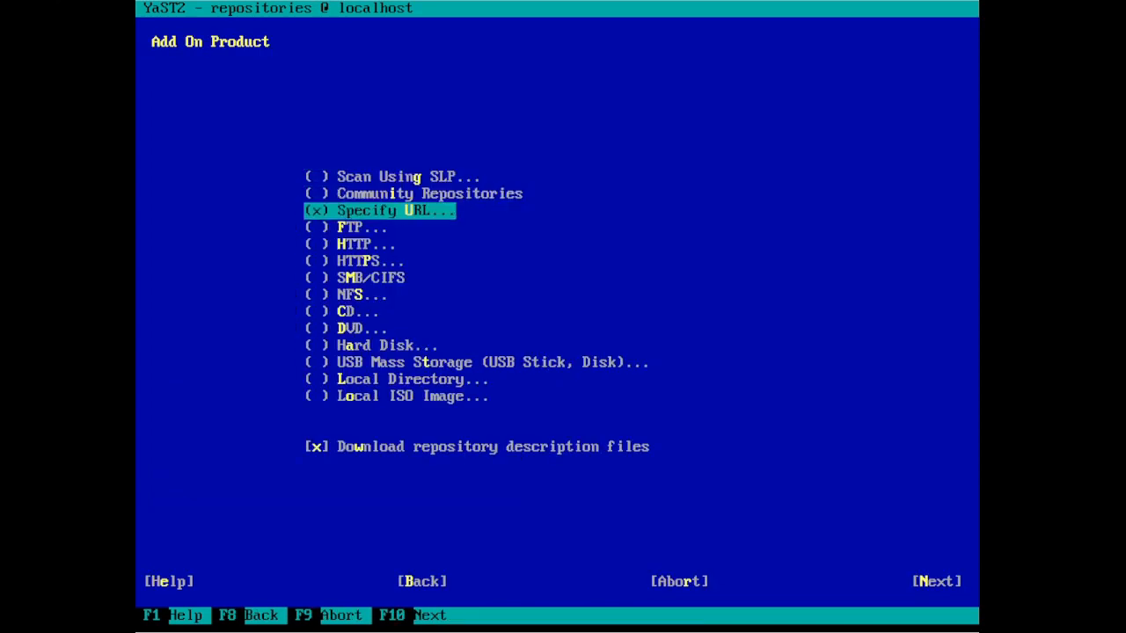
{"action": "key", "text": "Down"}
{"action": "key", "text": "Down"}
{"action": "key", "text": "Down"}
{"action": "key", "text": "space"}
{"action": "key", "text": "Down"}
{"action": "key", "text": "Down"}
{"action": "key", "text": "Down"}
{"action": "key", "text": "Down"}
{"action": "key", "text": "Down"}
{"action": "key", "text": "Down"}
{"action": "key", "text": "Down"}
{"action": "key", "text": "Down"}
{"action": "key", "text": "Down"}
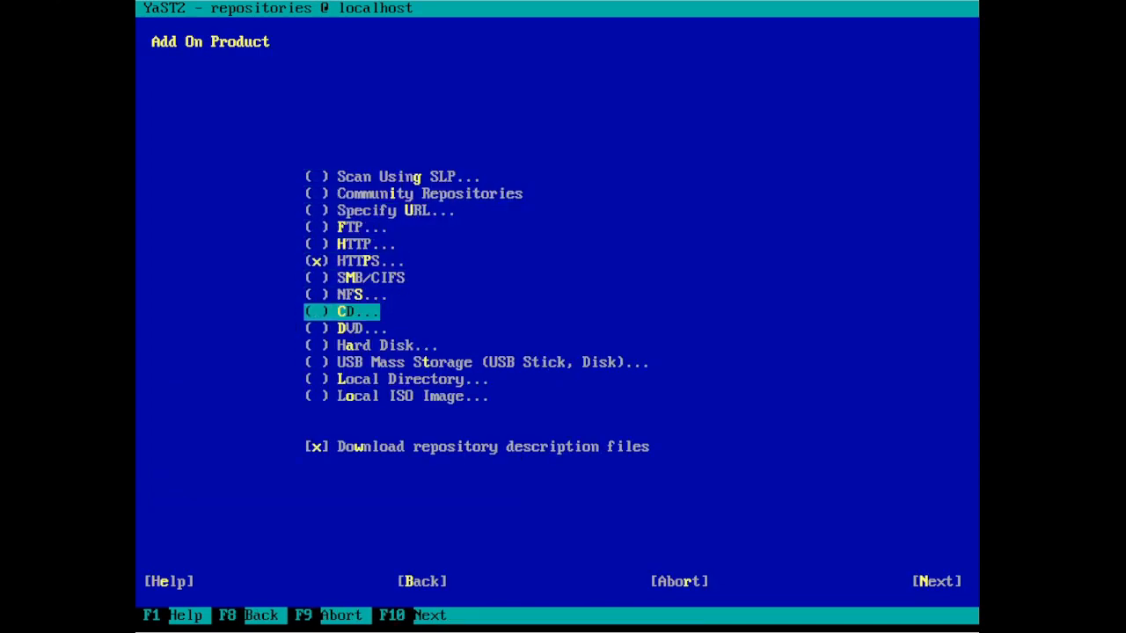
{"action": "key", "text": "Tab"}
{"action": "key", "text": "Tab"}
{"action": "key", "text": "Tab"}
{"action": "key", "text": "Tab"}
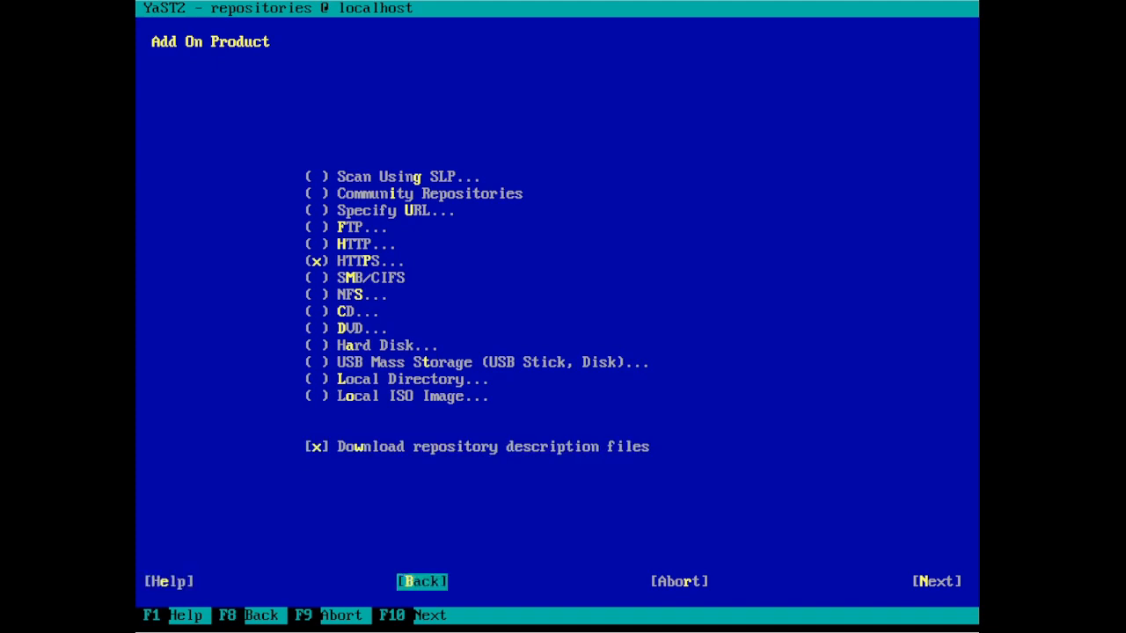
{"action": "key", "text": "Return"}
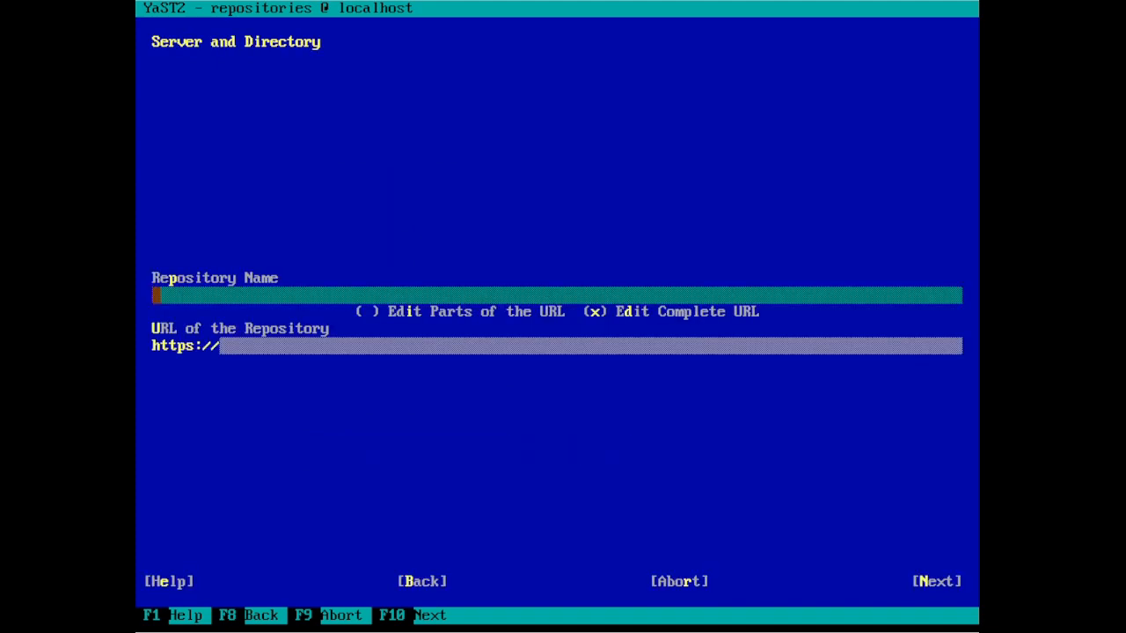
- Name the repository 'snappy' with URL download.opensuse.org/repositories/system:/snappy/openSUSE_Leap_15.5 and proceed
{"action": "type", "text": "snappy"}
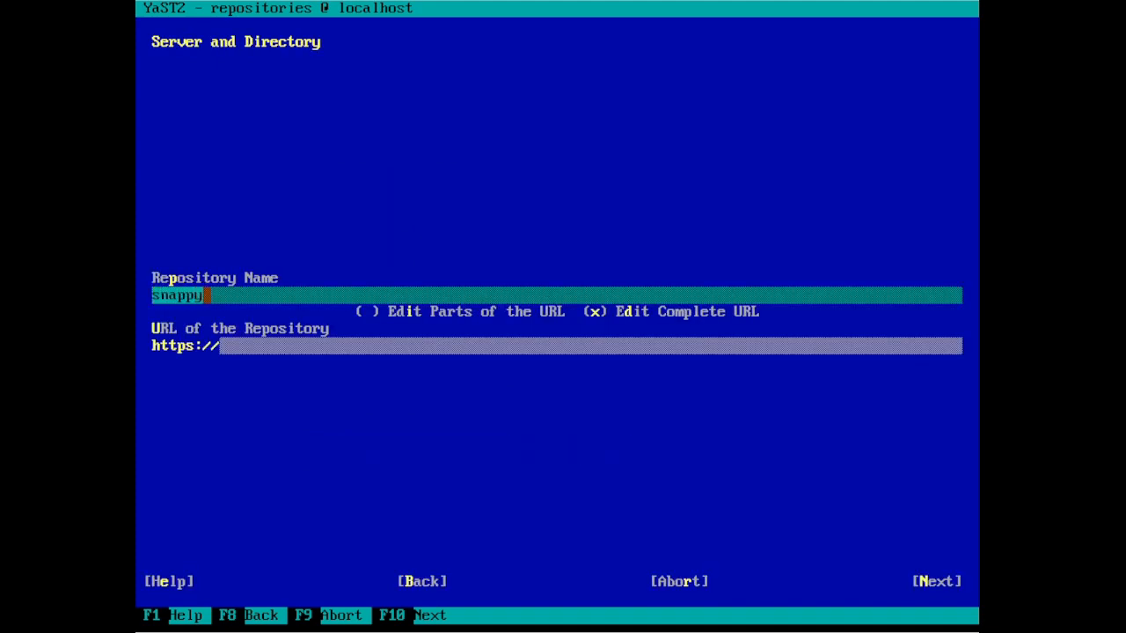
{"action": "key", "text": "Tab"}
{"action": "key", "text": "Tab"}
{"action": "key", "text": "Tab"}
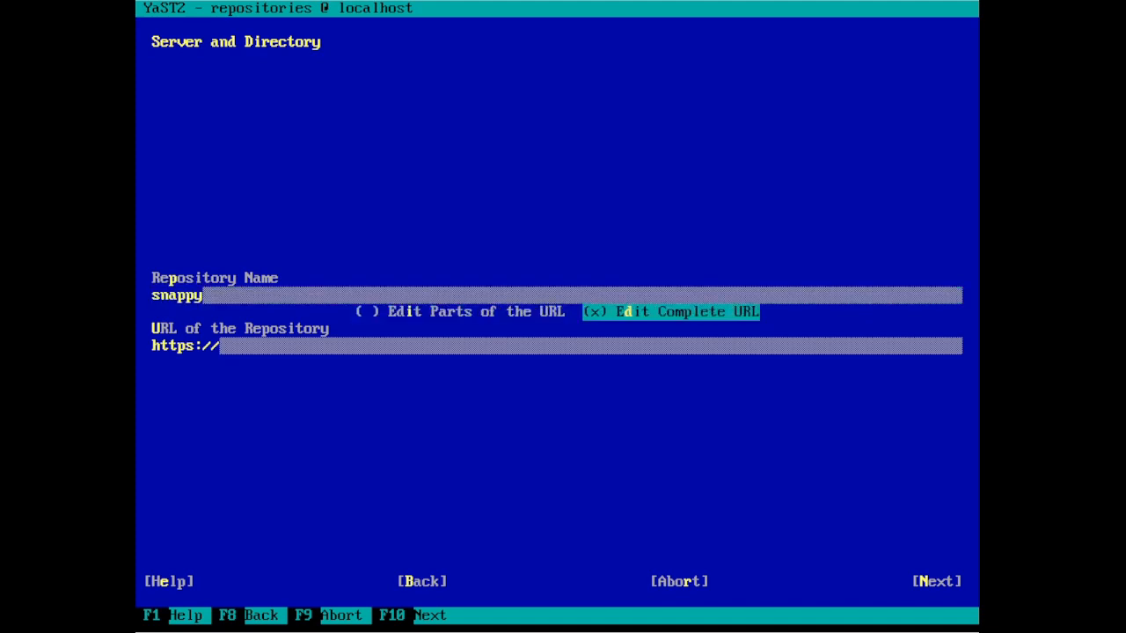
{"action": "type", "text": "down"}
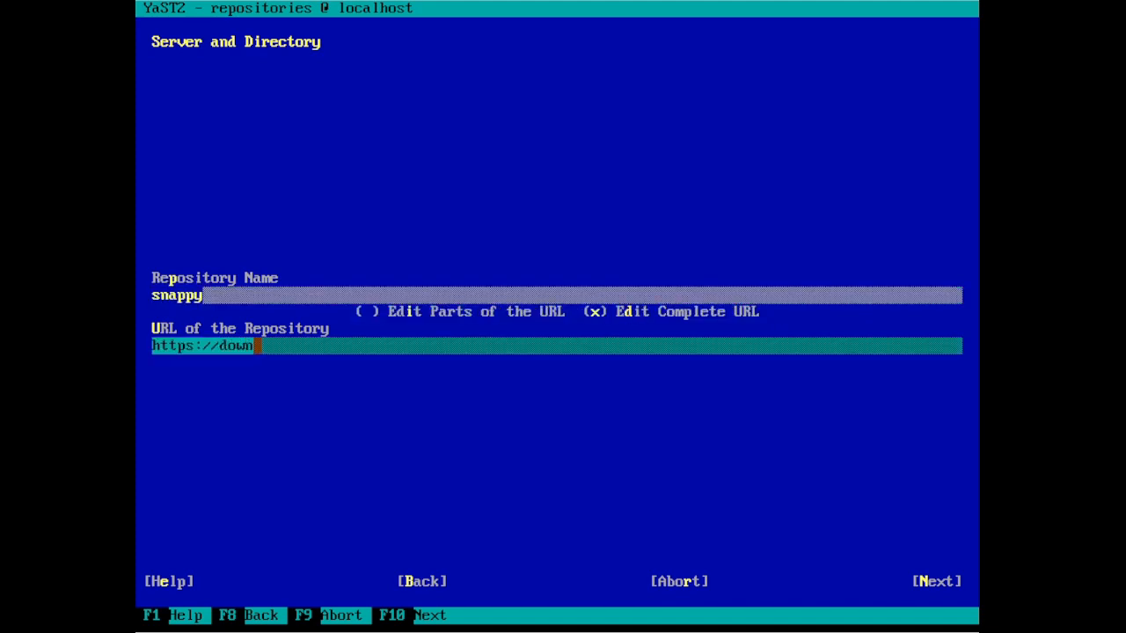
{"action": "type", "text": "load."}
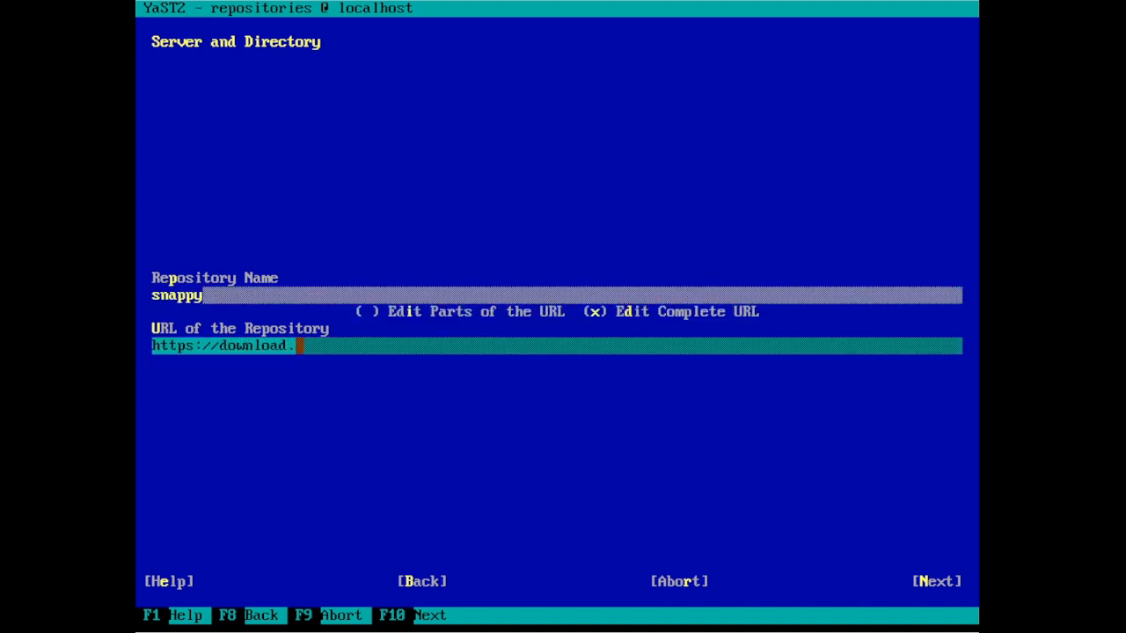
{"action": "type", "text": "opensus"}
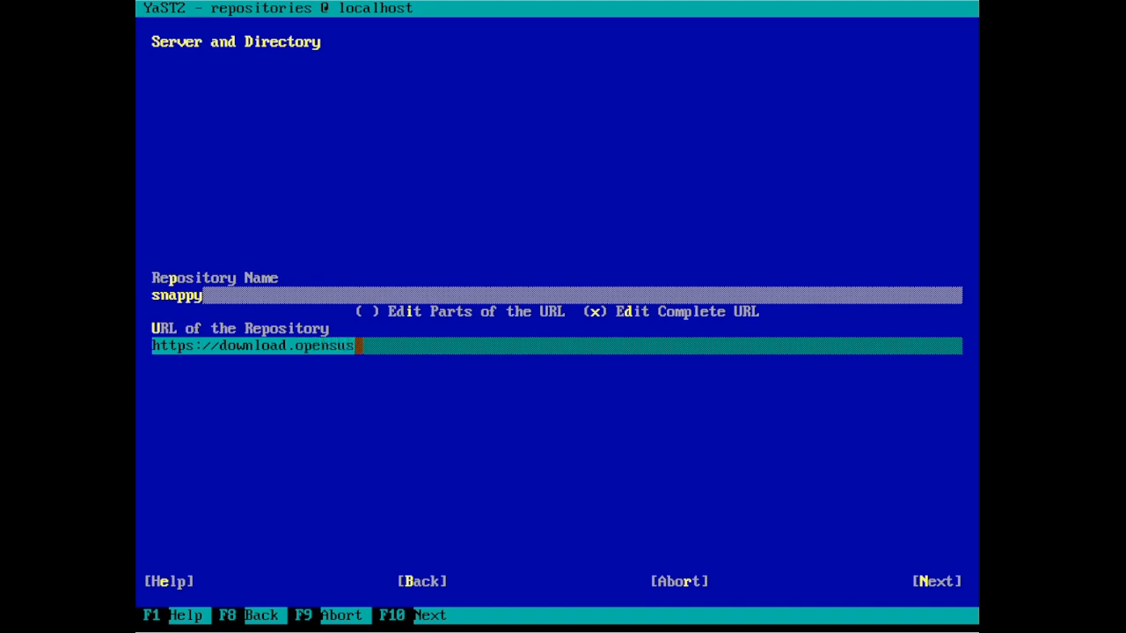
{"action": "type", "text": "e.or"}
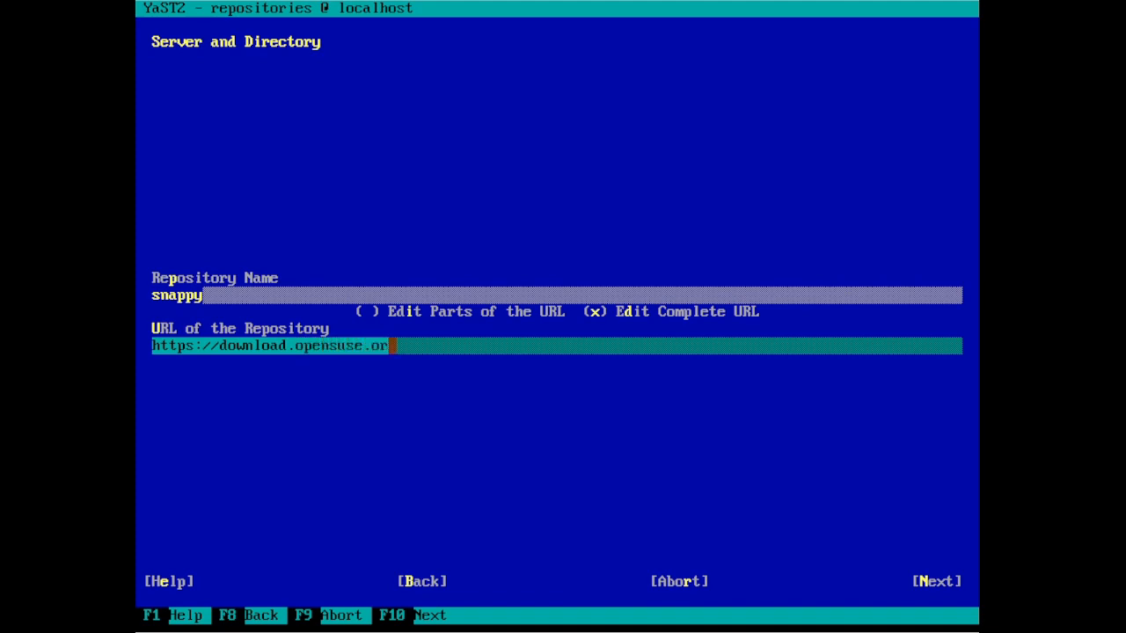
{"action": "type", "text": "g/repos"}
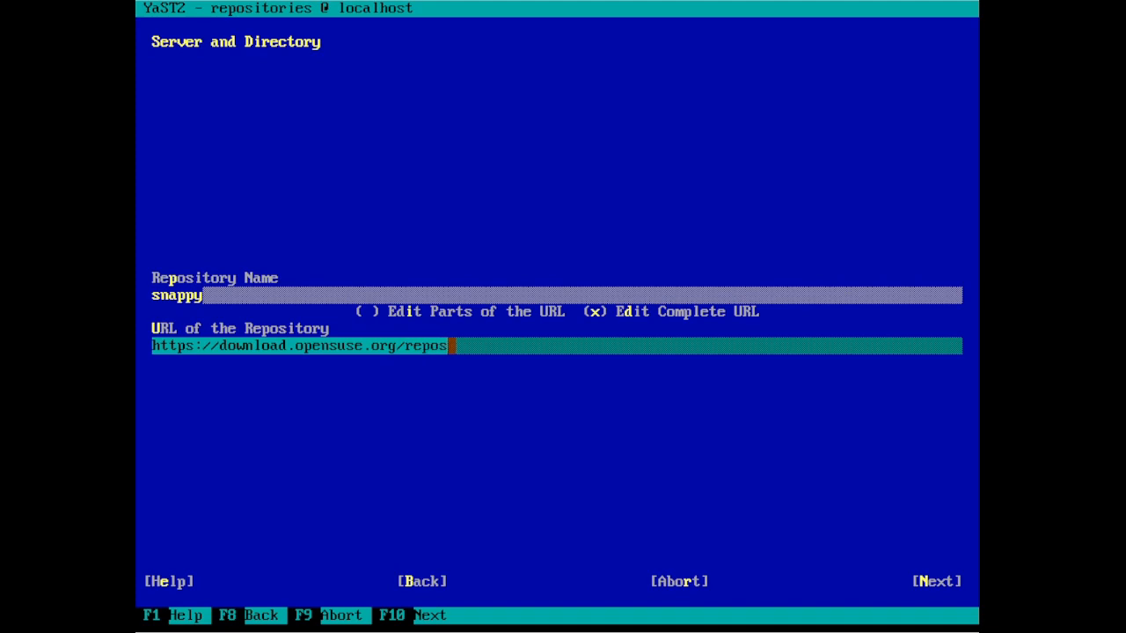
{"action": "type", "text": "itories/"}
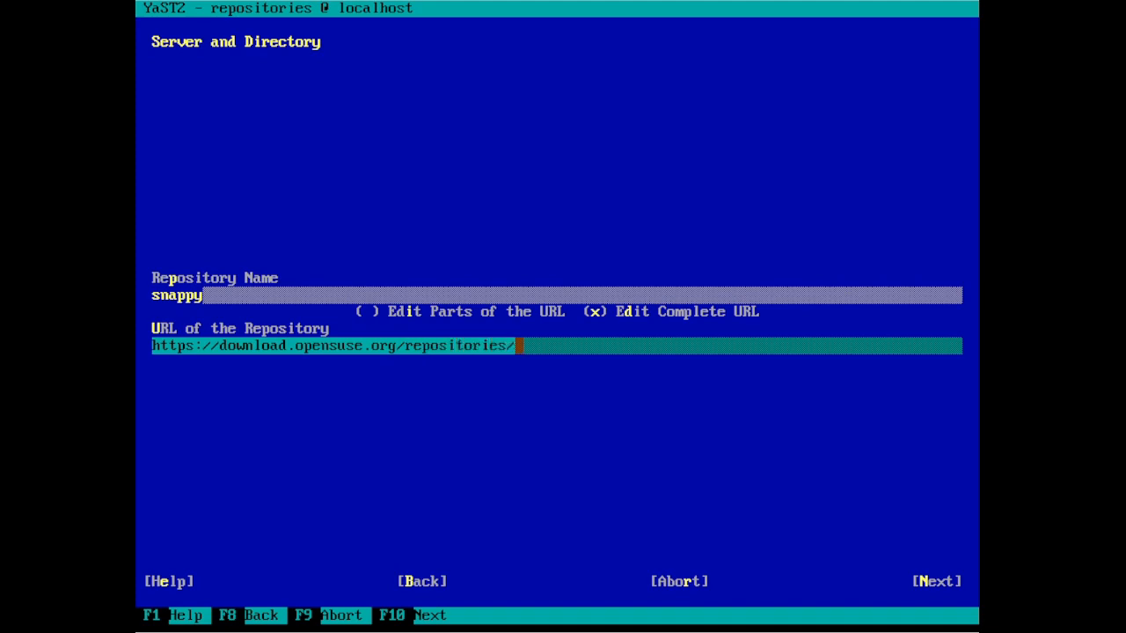
{"action": "type", "text": "system"}
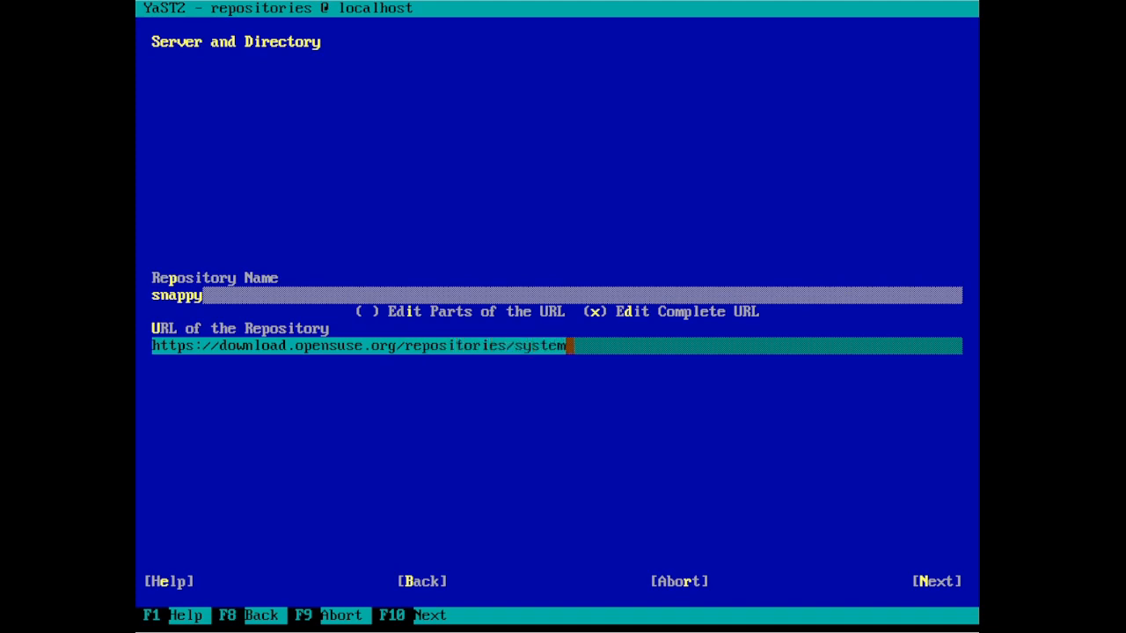
{"action": "type", "text": ":/"}
{"action": "type", "text": "sna"}
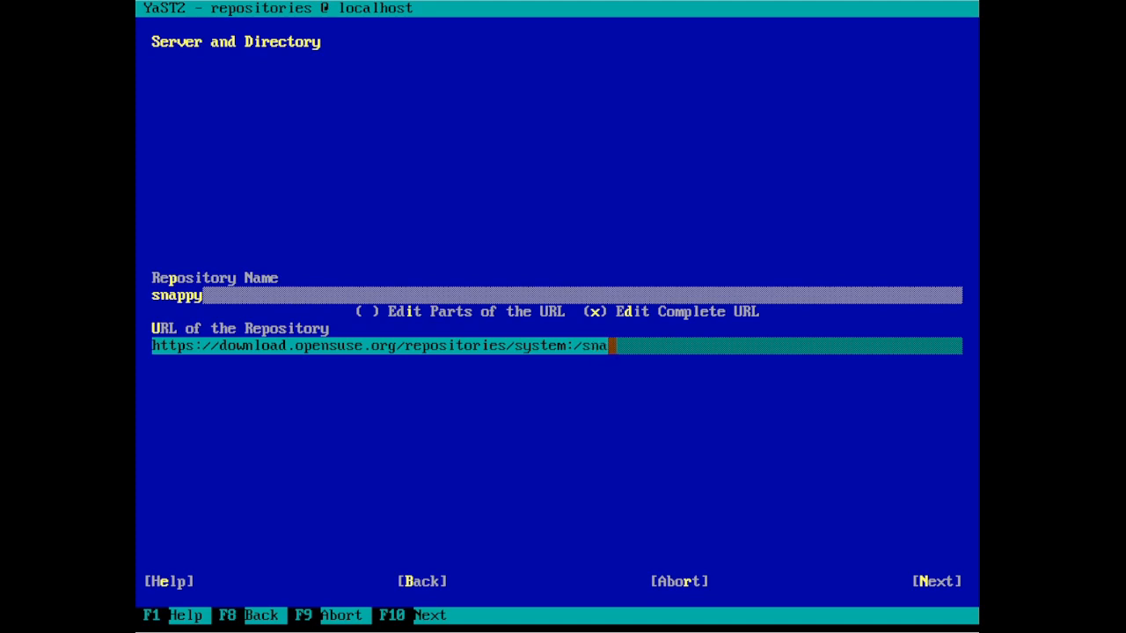
{"action": "type", "text": "ppy/o"}
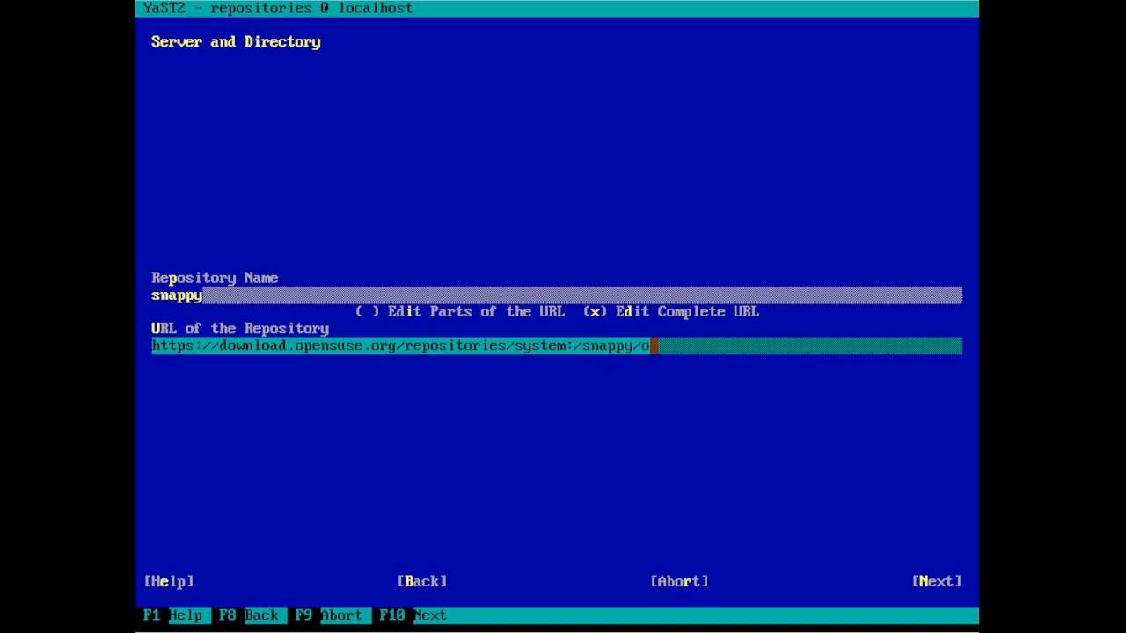
{"action": "type", "text": "penSUS"}
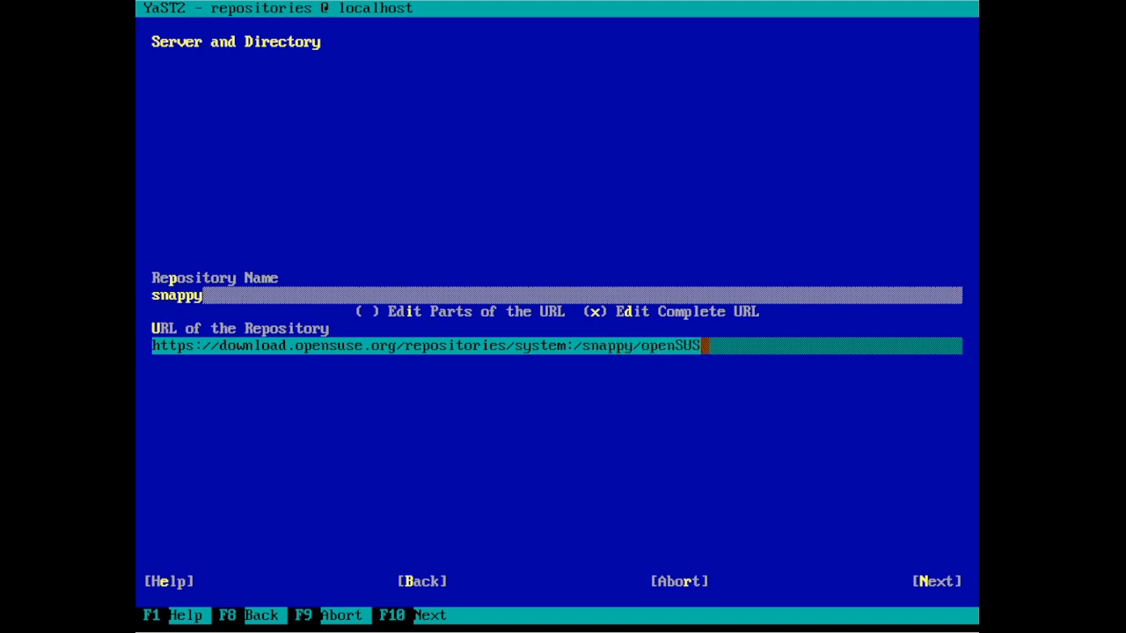
{"action": "type", "text": "E_Le"}
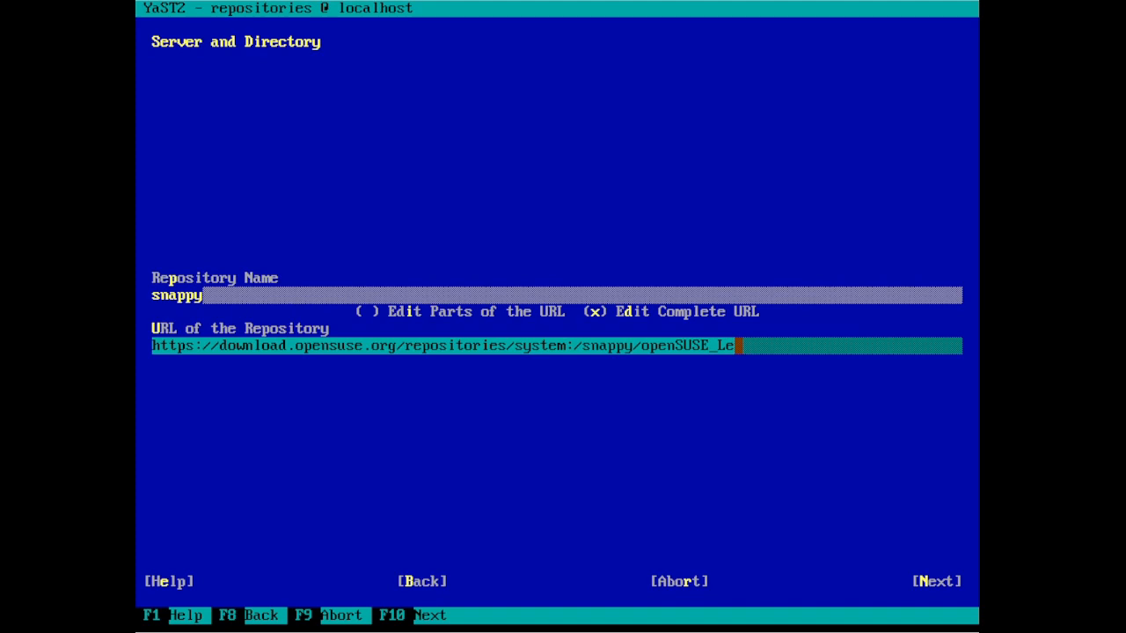
{"action": "type", "text": "ap_15.5"}
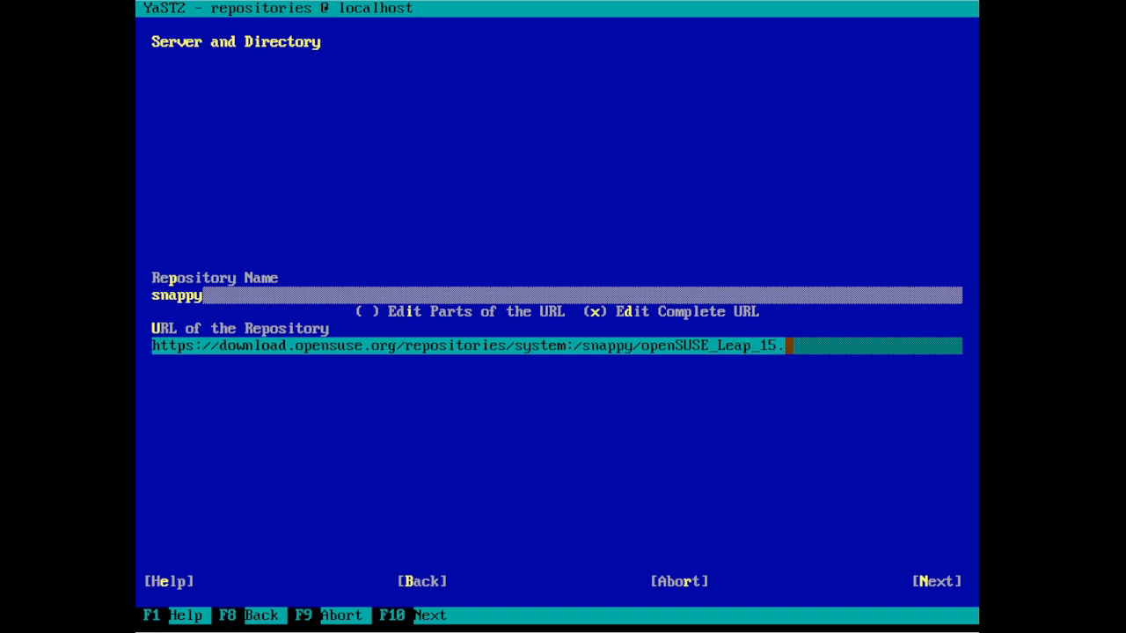
{"action": "key", "text": "Tab"}
{"action": "key", "text": "Tab"}
{"action": "key", "text": "Tab"}
{"action": "key", "text": "Tab"}
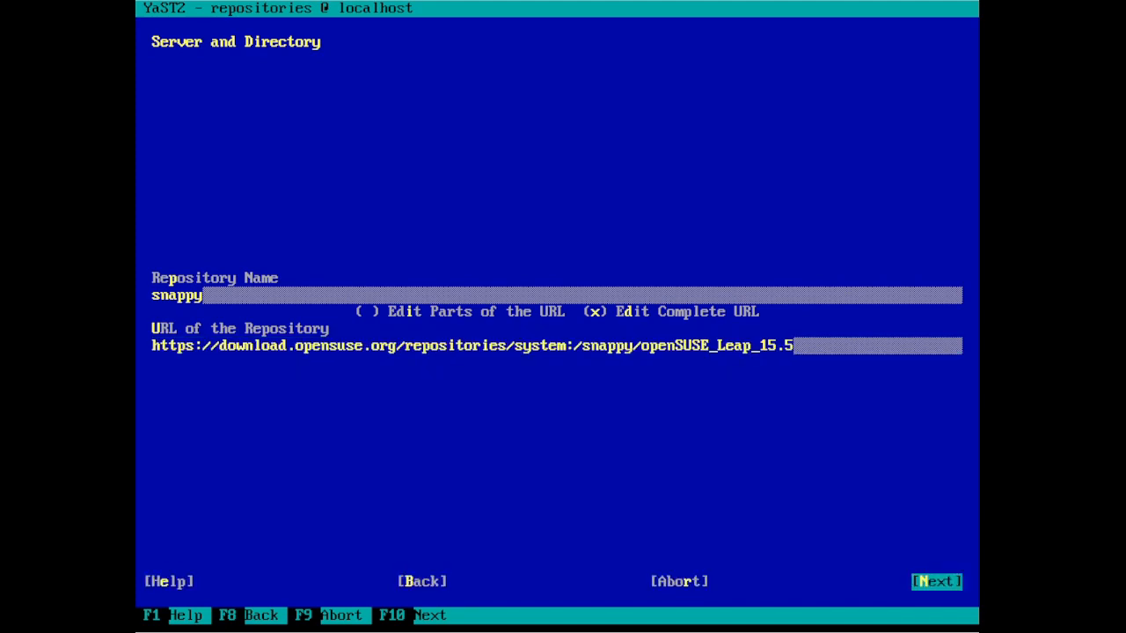
{"action": "key", "text": "Return"}
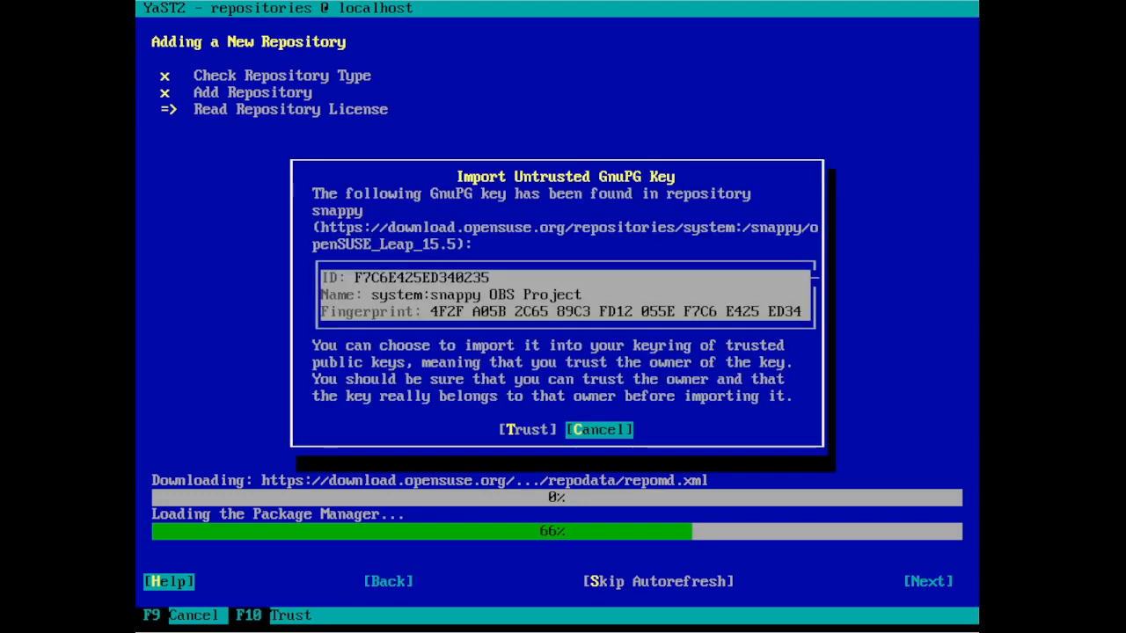
- Trust the snappy repository's untrusted GnuPG signing key
{"action": "key", "text": "Tab"}
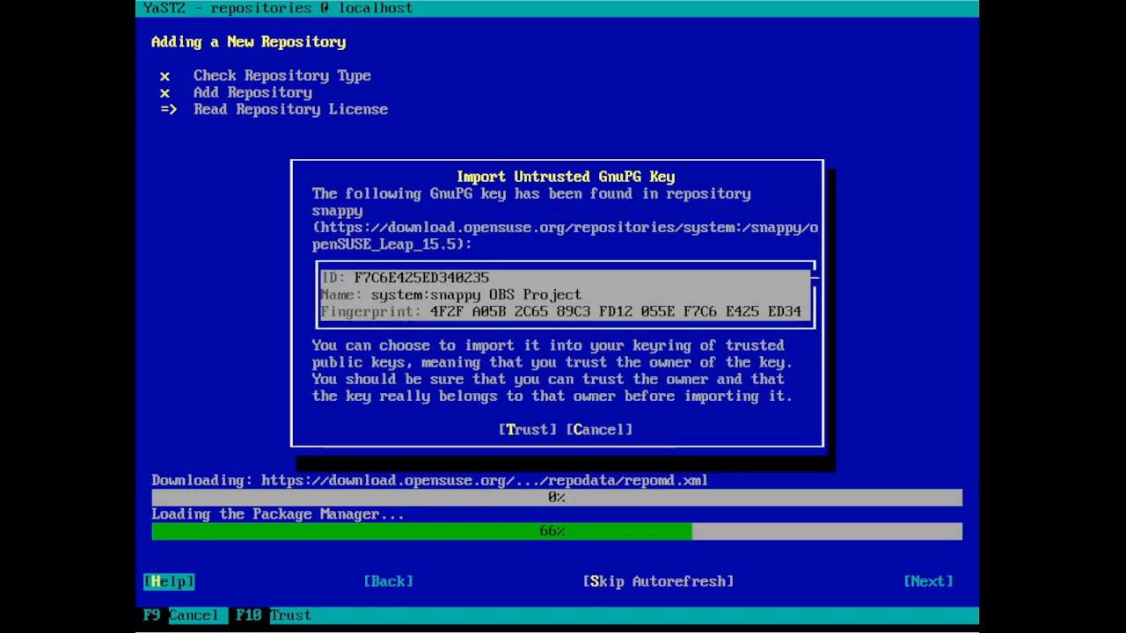
{"action": "key", "text": "Tab"}
{"action": "key", "text": "Return"}
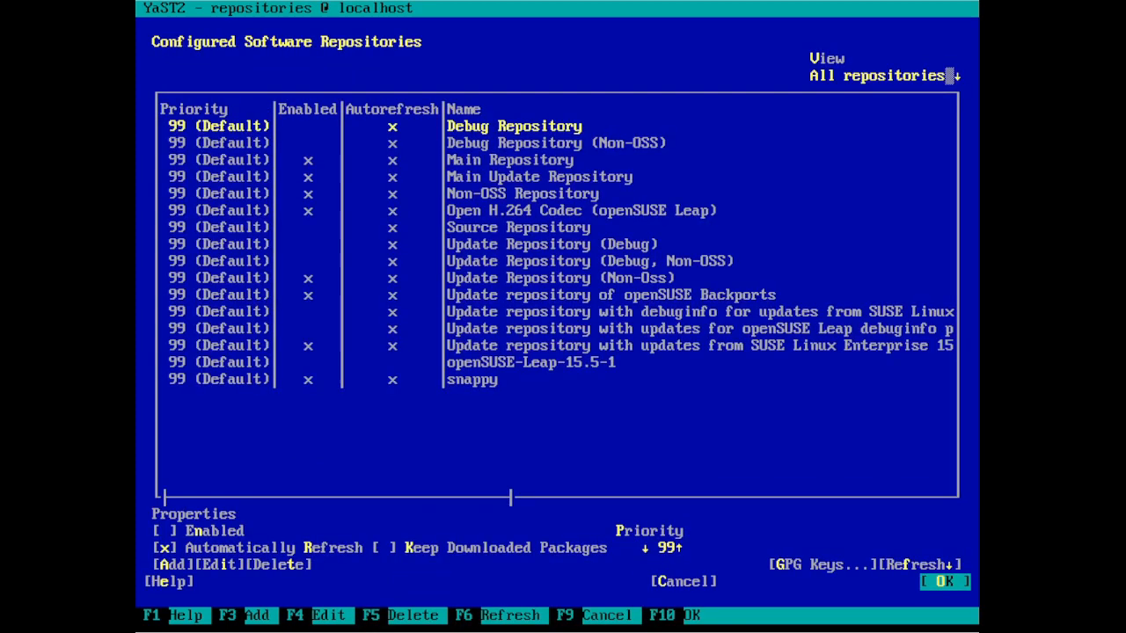
- Refresh the selected repository, then save and close the repository settings with OK
{"action": "key", "text": "Tab"}
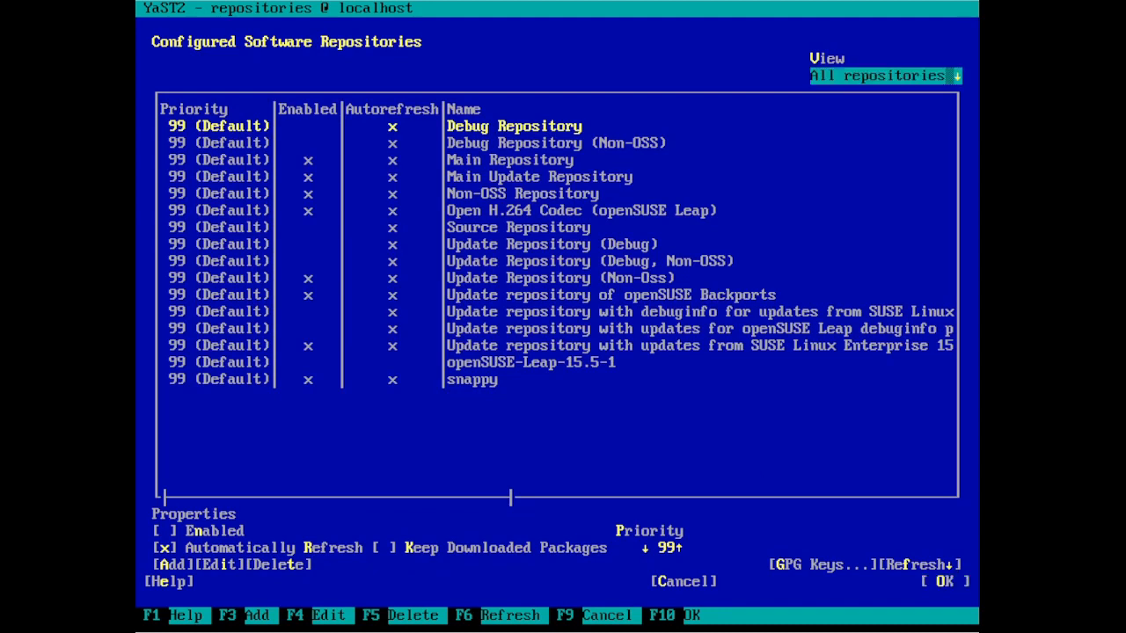
{"action": "key", "text": "Tab"}
{"action": "key", "text": "Tab"}
{"action": "key", "text": "Tab"}
{"action": "key", "text": "Tab"}
{"action": "key", "text": "Tab"}
{"action": "key", "text": "Tab"}
{"action": "key", "text": "Tab"}
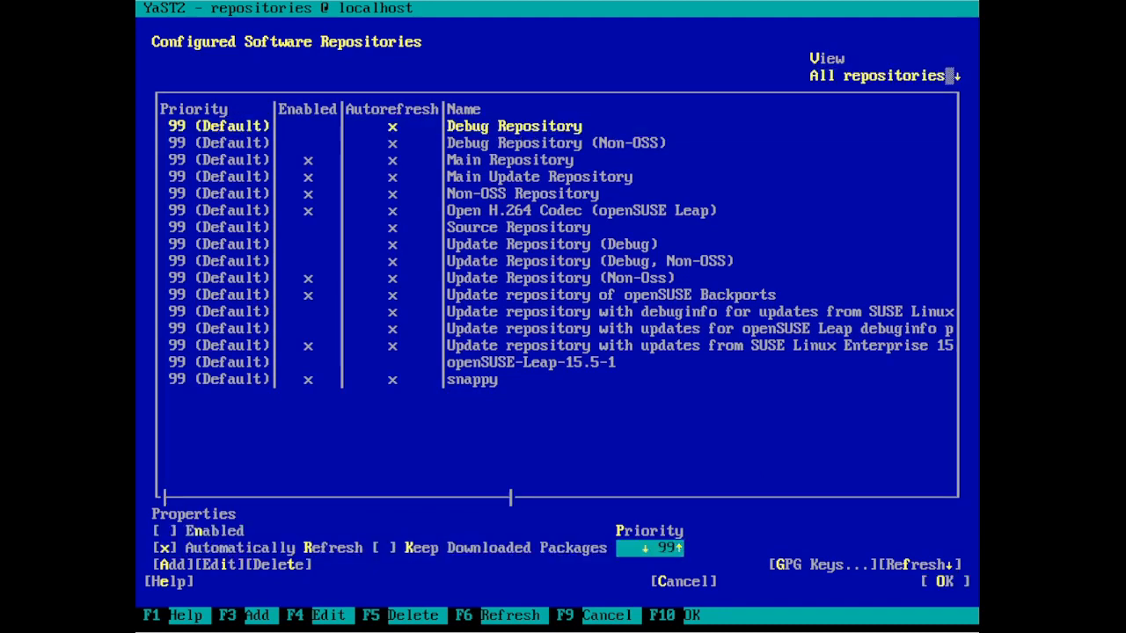
{"action": "key", "text": "Tab"}
{"action": "key", "text": "Tab"}
{"action": "key", "text": "Tab"}
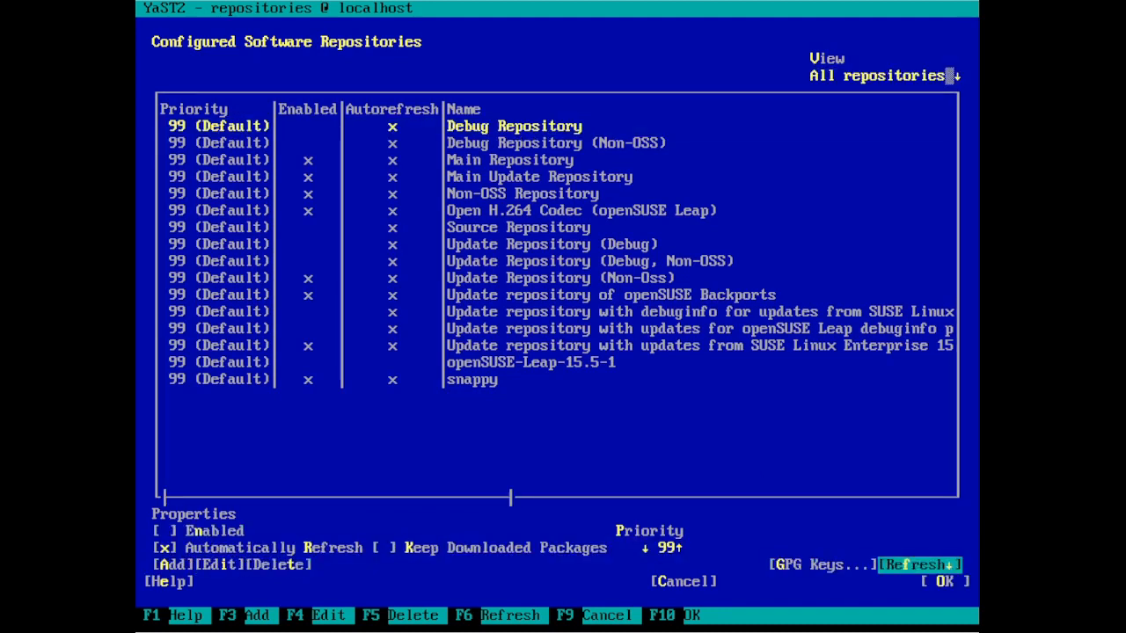
{"action": "key", "text": "Return"}
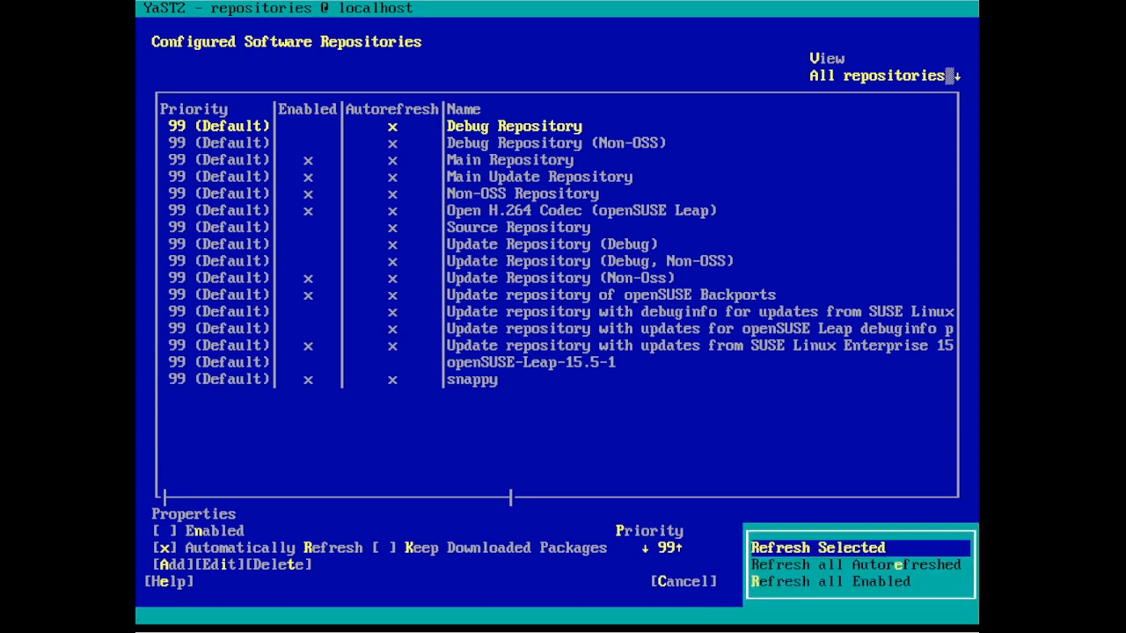
{"action": "key", "text": "Return"}
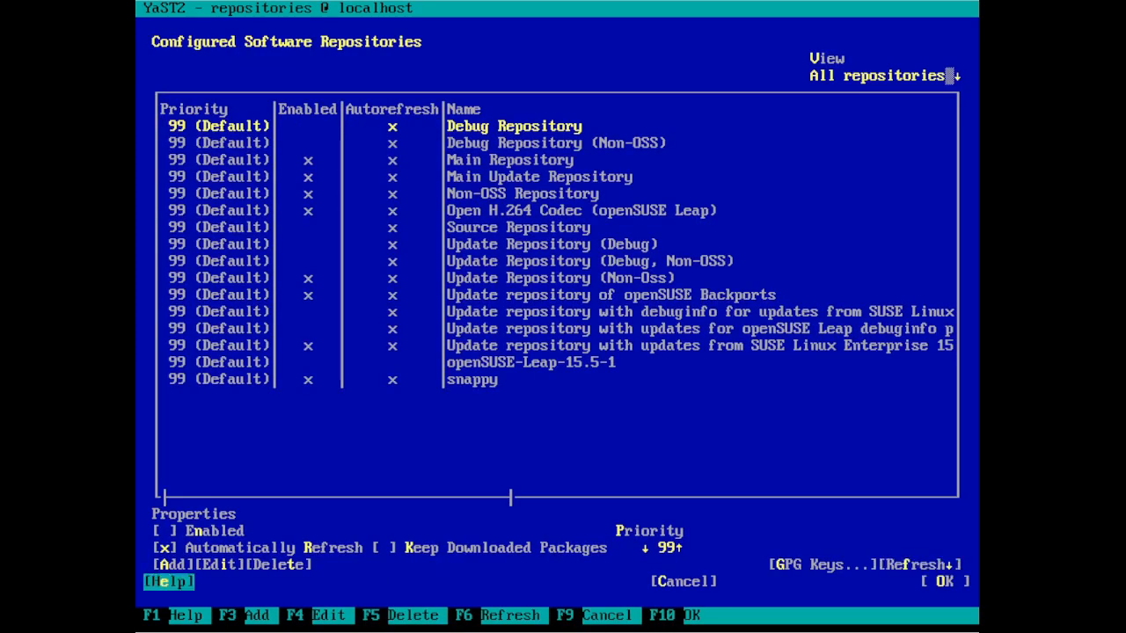
{"action": "key", "text": "Tab"}
{"action": "key", "text": "Tab"}
{"action": "key", "text": "Return"}
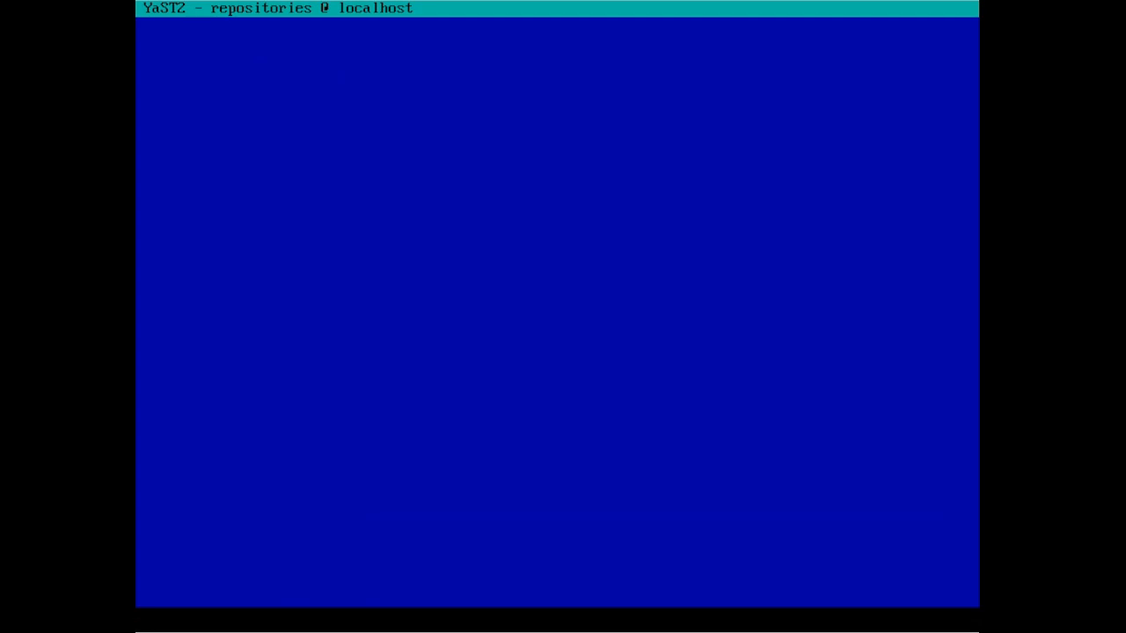
- In Software Management, search for snapd, mark it for installation and accept
{"action": "key", "text": "Up"}
{"action": "key", "text": "Up"}
{"action": "key", "text": "Up"}
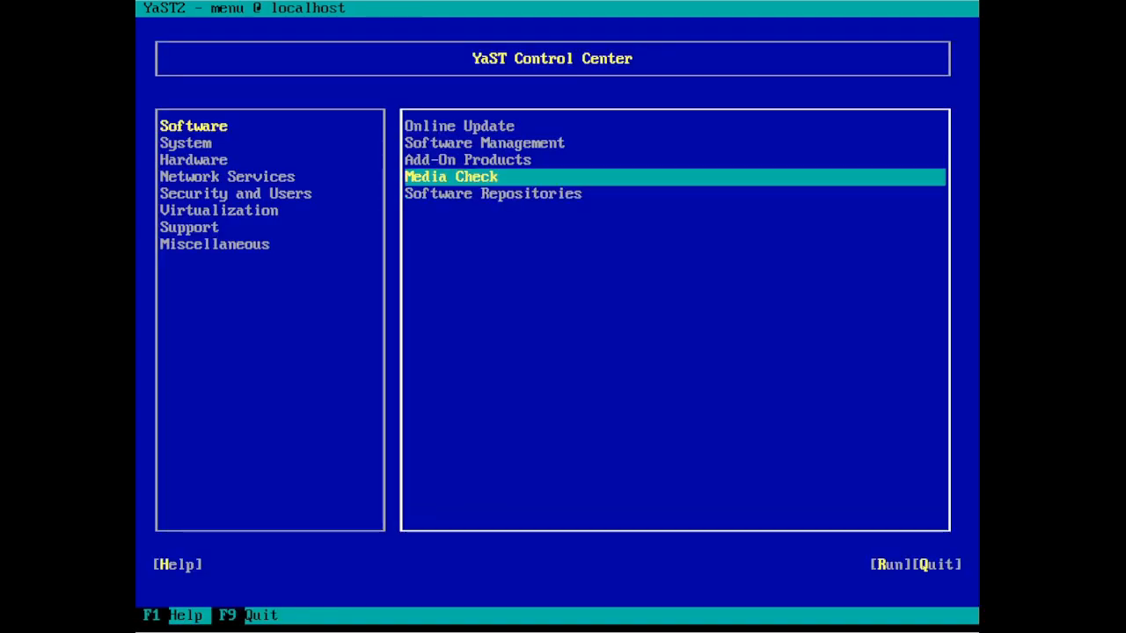
{"action": "key", "text": "Return"}
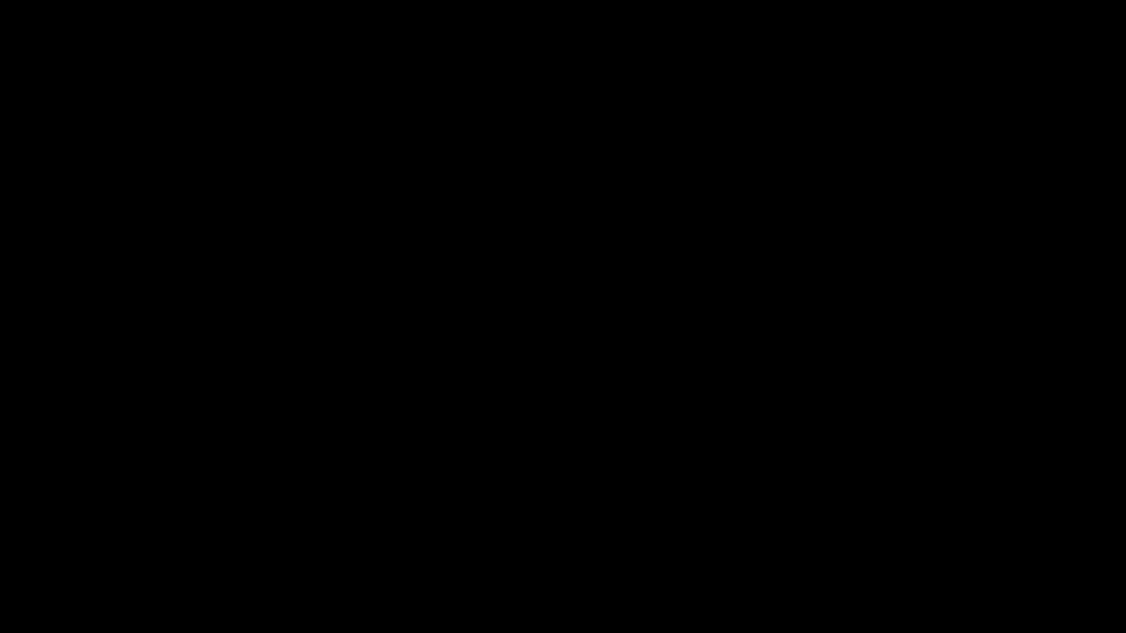
{"action": "type", "text": "snap"}
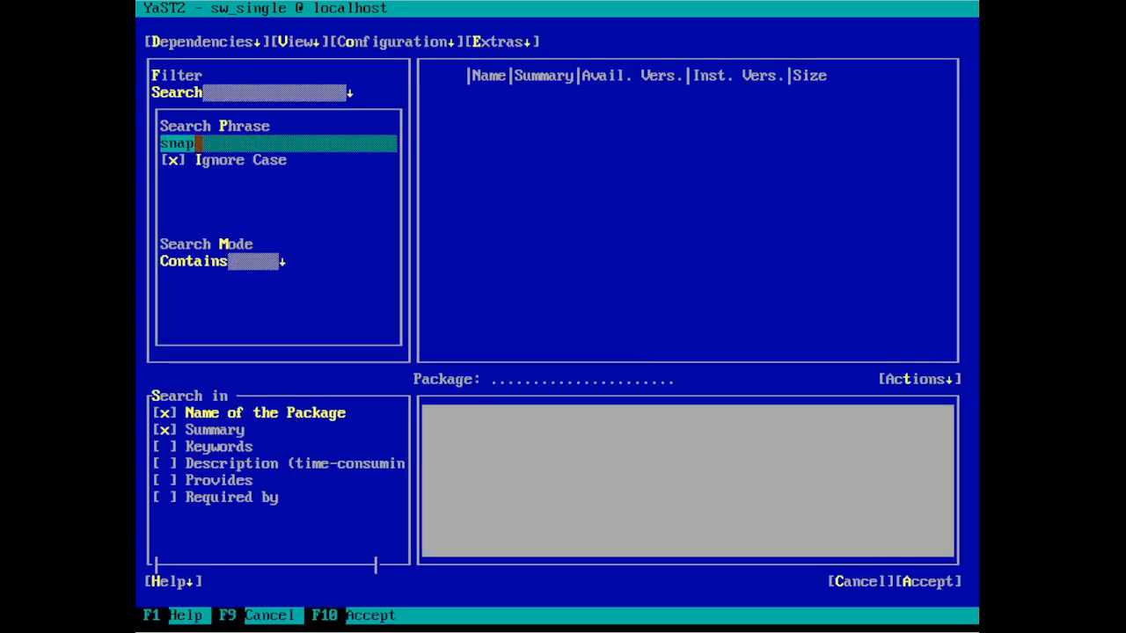
{"action": "type", "text": "d"}
{"action": "key", "text": "Return"}
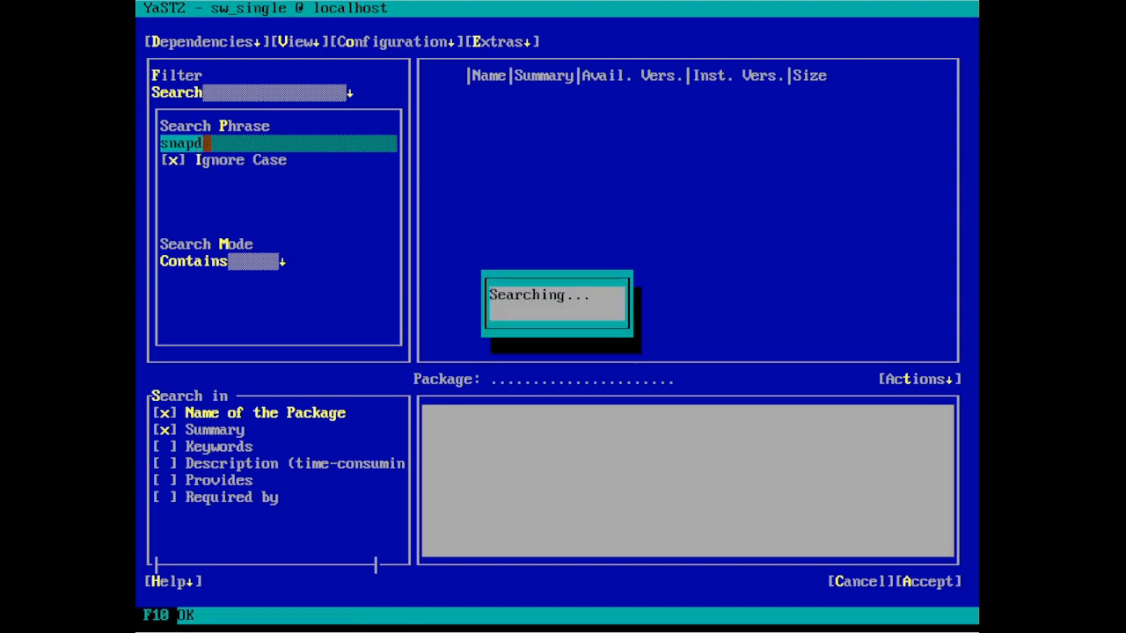
{"action": "key", "text": "Down"}
{"action": "key", "text": "Down"}
{"action": "key", "text": "Down"}
{"action": "key", "text": "Down"}
{"action": "key", "text": "Down"}
{"action": "key", "text": "Down"}
{"action": "key", "text": "plus"}
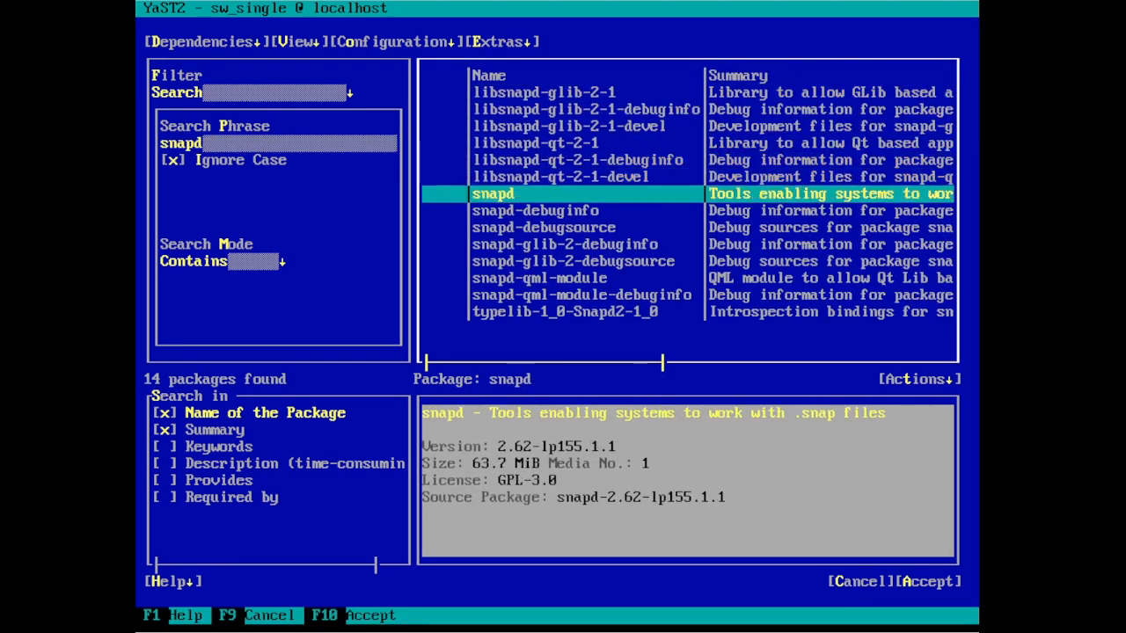
{"action": "key", "text": "Tab"}
{"action": "key", "text": "Tab"}
{"action": "key", "text": "Tab"}
{"action": "key", "text": "Tab"}
{"action": "key", "text": "Tab"}
{"action": "key", "text": "Tab"}
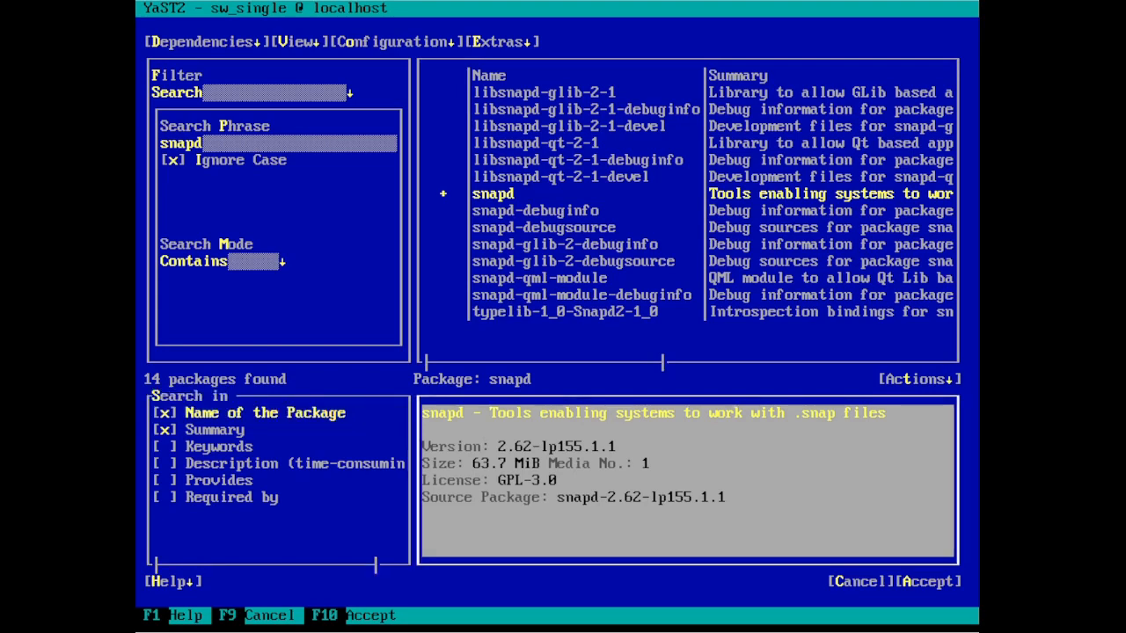
{"action": "key", "text": "Return"}
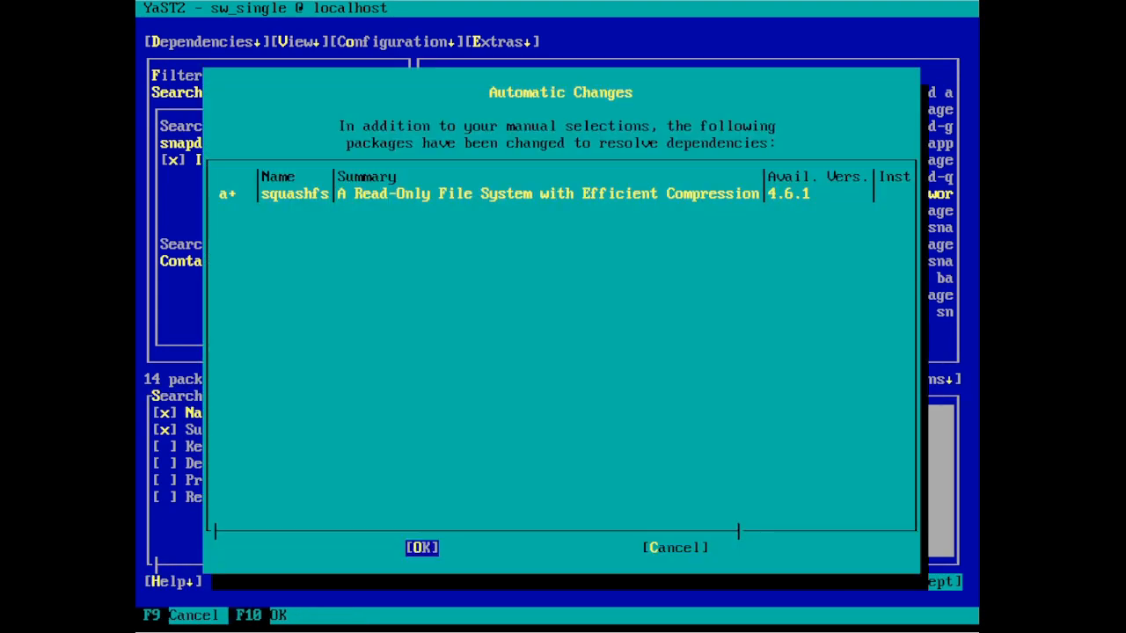
- Approve the squashfs dependency, install snapd, and finish the installation report
{"action": "key", "text": "Return"}
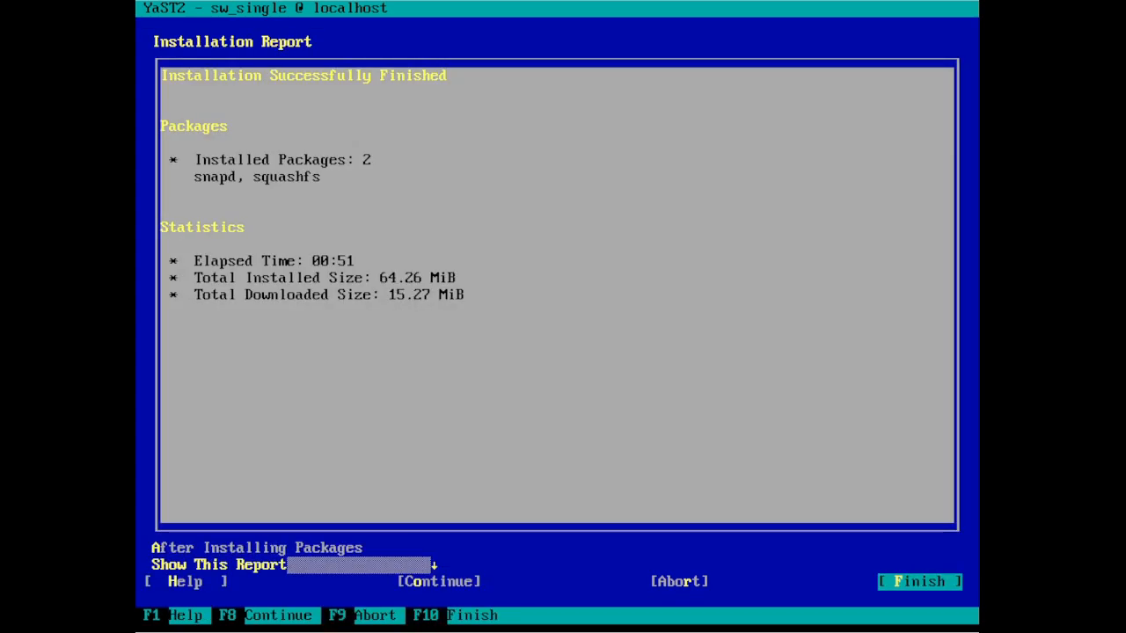
{"action": "key", "text": "alt+f"}
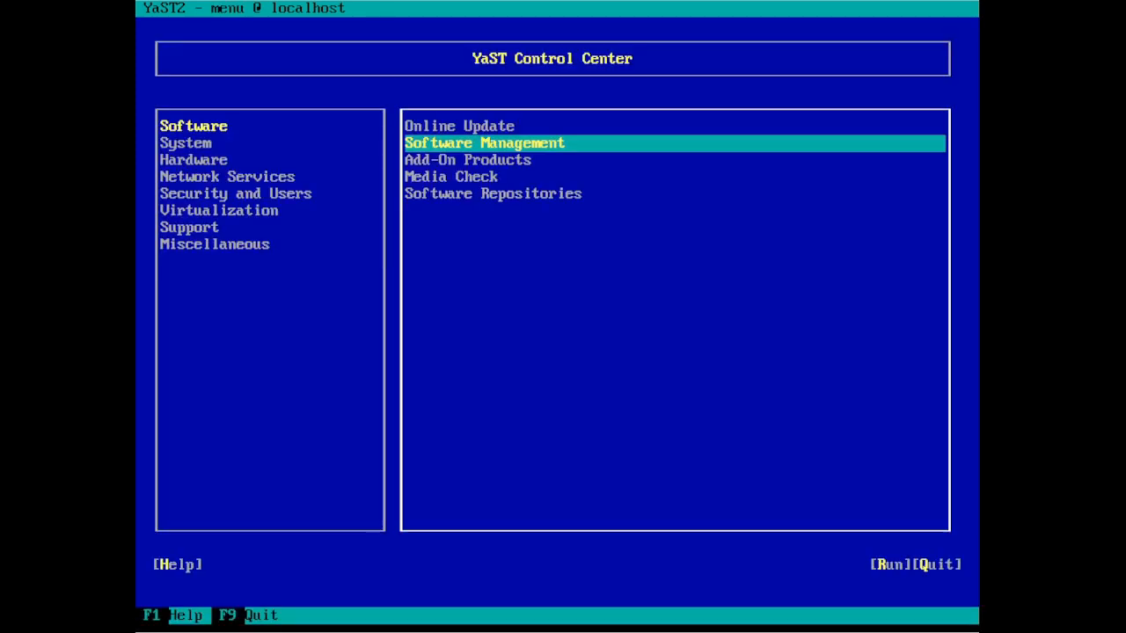
- Switch to the System category and launch the Services Manager
{"action": "key", "text": "shift+Tab"}
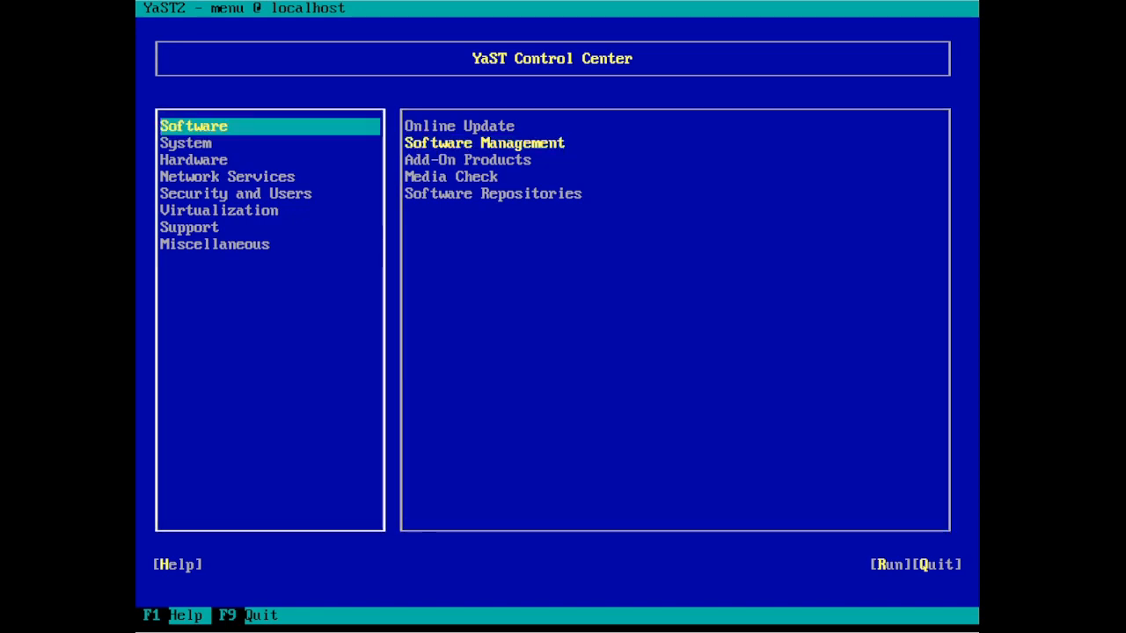
{"action": "key", "text": "Down"}
{"action": "key", "text": "Tab"}
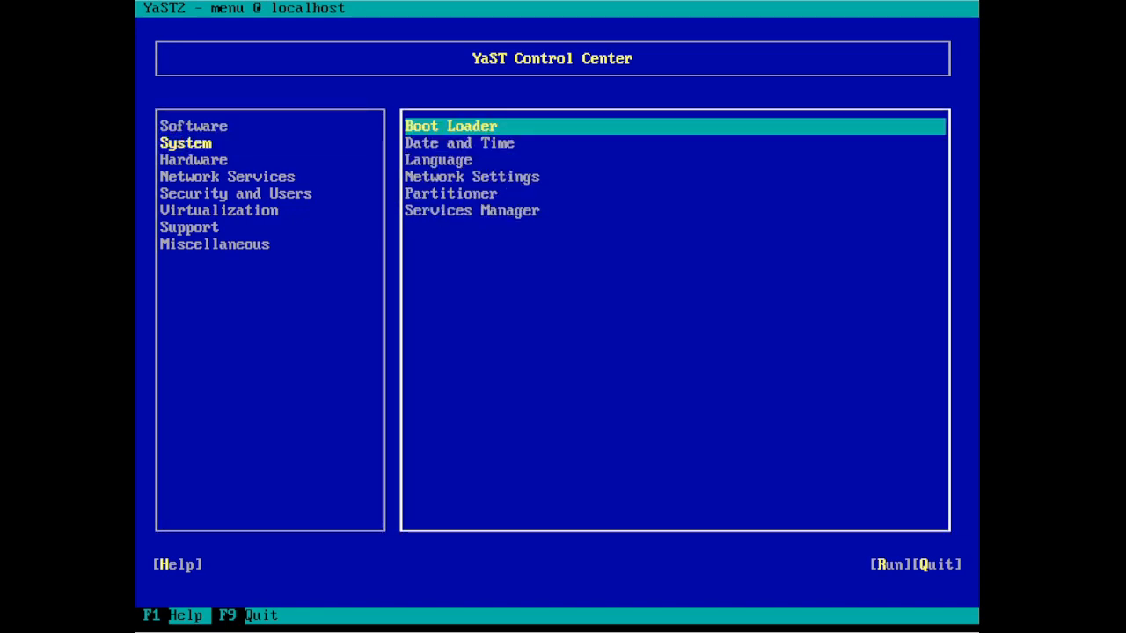
{"action": "key", "text": "Down"}
{"action": "key", "text": "Down"}
{"action": "key", "text": "Down"}
{"action": "key", "text": "Down"}
{"action": "key", "text": "Down"}
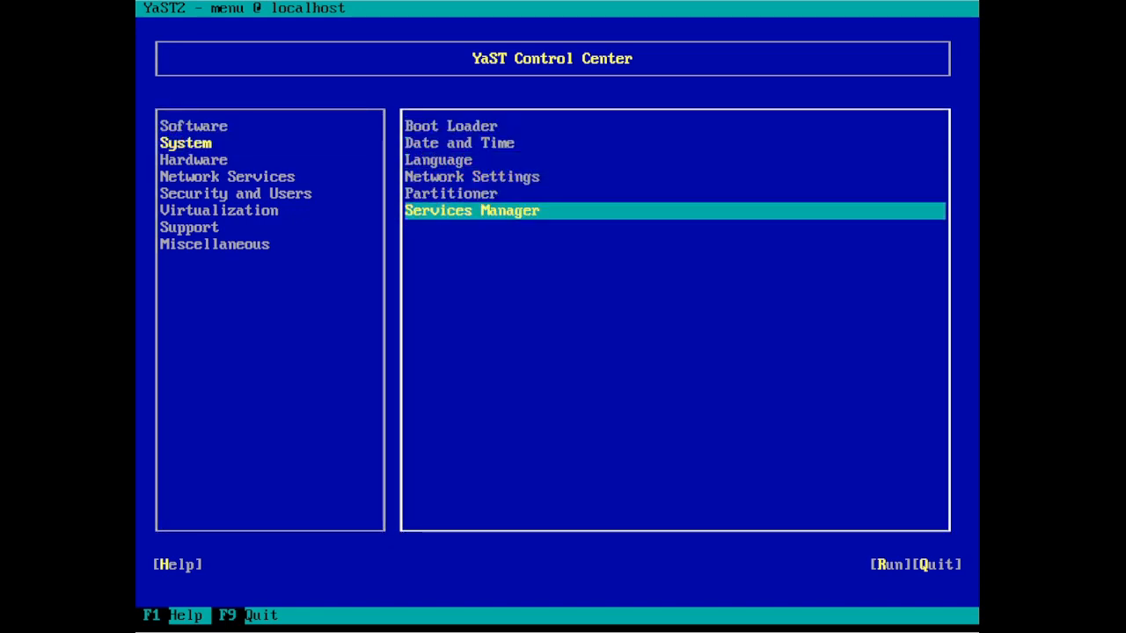
{"action": "key", "text": "Return"}
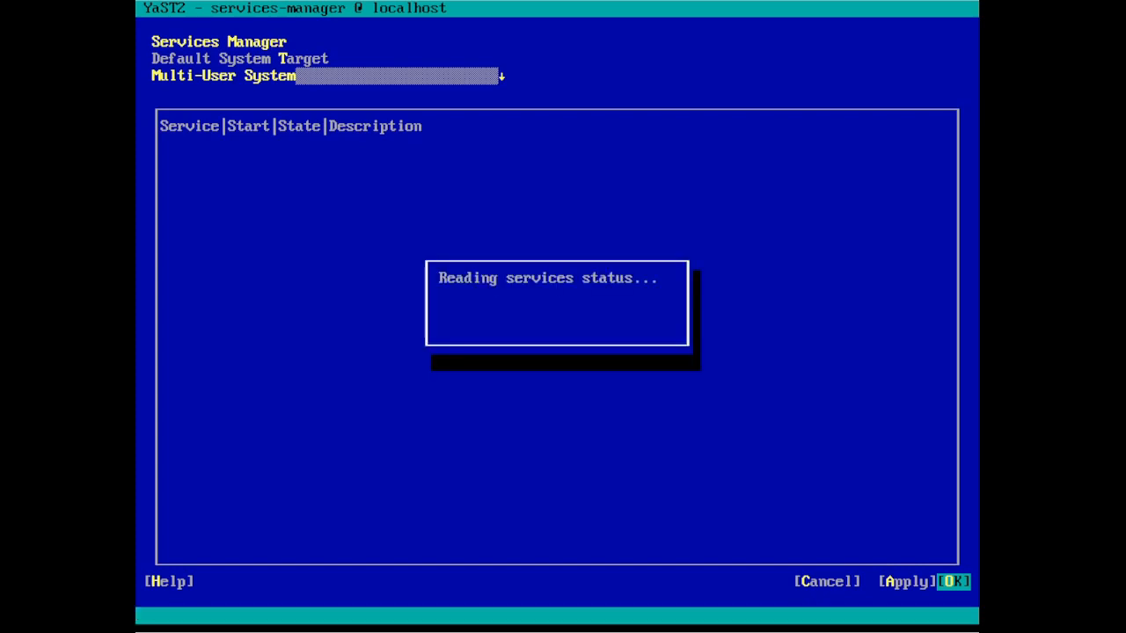
- Select the snapd service in the list and start it
{"action": "key", "text": "Down"}
{"action": "key", "text": "Down"}
{"action": "key", "text": "Down"}
{"action": "key", "text": "Down"}
{"action": "key", "text": "Down"}
{"action": "key", "text": "Down"}
{"action": "key", "text": "Down"}
{"action": "key", "text": "Down"}
{"action": "key", "text": "Down"}
{"action": "key", "text": "Down"}
{"action": "key", "text": "Down"}
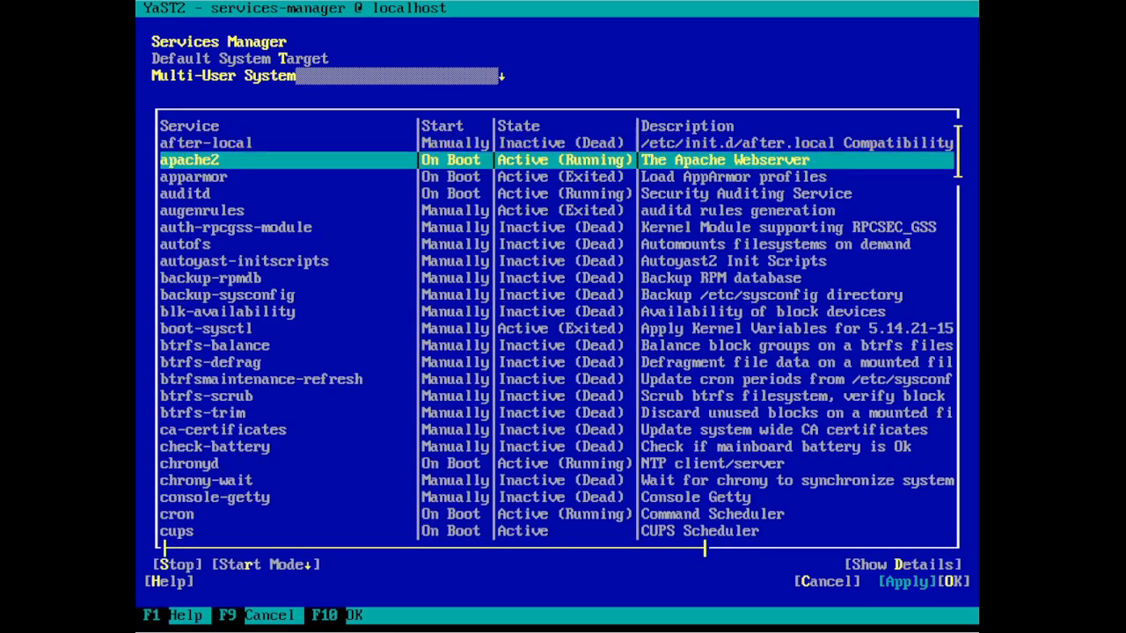
{"action": "key", "text": "Down"}
{"action": "key", "text": "Down"}
{"action": "key", "text": "Down"}
{"action": "key", "text": "Down"}
{"action": "key", "text": "Down"}
{"action": "key", "text": "Down"}
{"action": "key", "text": "Down"}
{"action": "key", "text": "Down"}
{"action": "key", "text": "Down"}
{"action": "key", "text": "Down"}
{"action": "key", "text": "Down"}
{"action": "key", "text": "Down"}
{"action": "key", "text": "Down"}
{"action": "key", "text": "Down"}
{"action": "key", "text": "Down"}
{"action": "key", "text": "Down"}
{"action": "key", "text": "Down"}
{"action": "key", "text": "Down"}
{"action": "key", "text": "Down"}
{"action": "key", "text": "Down"}
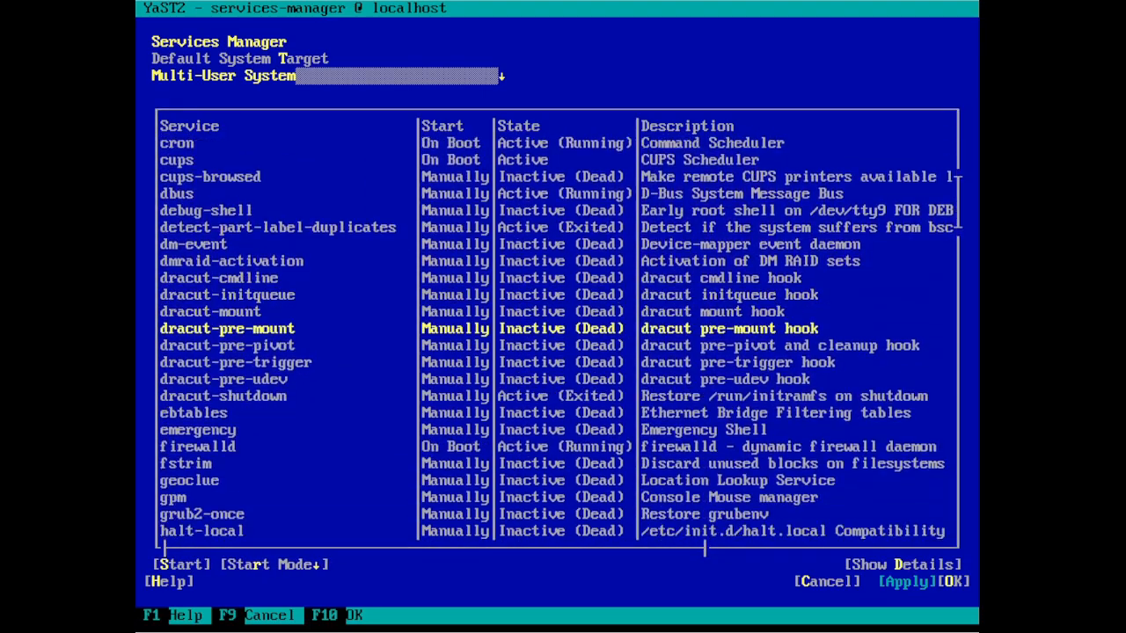
{"action": "key", "text": "Down"}
{"action": "key", "text": "Down"}
{"action": "key", "text": "Down"}
{"action": "key", "text": "Down"}
{"action": "key", "text": "Down"}
{"action": "key", "text": "Down"}
{"action": "key", "text": "Down"}
{"action": "key", "text": "Down"}
{"action": "key", "text": "Down"}
{"action": "key", "text": "Down"}
{"action": "key", "text": "Down"}
{"action": "key", "text": "Down"}
{"action": "key", "text": "Down"}
{"action": "key", "text": "Down"}
{"action": "key", "text": "Down"}
{"action": "key", "text": "Down"}
{"action": "key", "text": "Down"}
{"action": "key", "text": "Down"}
{"action": "key", "text": "Down"}
{"action": "key", "text": "Down"}
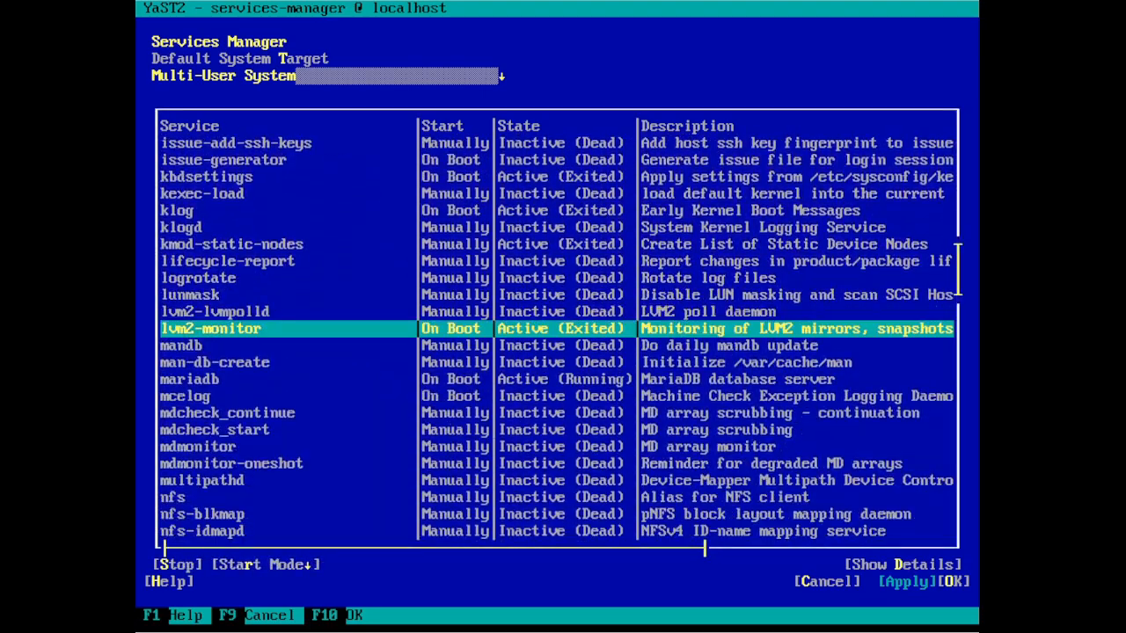
{"action": "key", "text": "Down"}
{"action": "key", "text": "Down"}
{"action": "key", "text": "Down"}
{"action": "key", "text": "Down"}
{"action": "key", "text": "Down"}
{"action": "key", "text": "Down"}
{"action": "key", "text": "Down"}
{"action": "key", "text": "Down"}
{"action": "key", "text": "Down"}
{"action": "key", "text": "Down"}
{"action": "key", "text": "Down"}
{"action": "key", "text": "Down"}
{"action": "key", "text": "Down"}
{"action": "key", "text": "Down"}
{"action": "key", "text": "Down"}
{"action": "key", "text": "Down"}
{"action": "key", "text": "Down"}
{"action": "key", "text": "Down"}
{"action": "key", "text": "Down"}
{"action": "key", "text": "Down"}
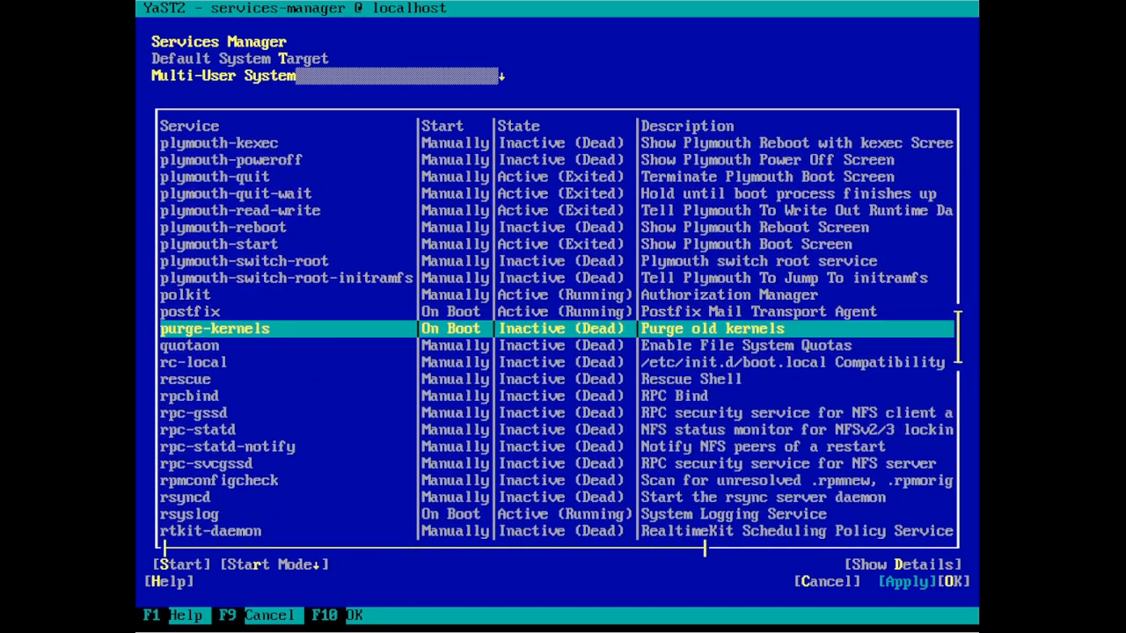
{"action": "key", "text": "Down"}
{"action": "key", "text": "Down"}
{"action": "key", "text": "Down"}
{"action": "key", "text": "Down"}
{"action": "key", "text": "Down"}
{"action": "key", "text": "Down"}
{"action": "key", "text": "Down"}
{"action": "key", "text": "Down"}
{"action": "key", "text": "Down"}
{"action": "key", "text": "Down"}
{"action": "key", "text": "Down"}
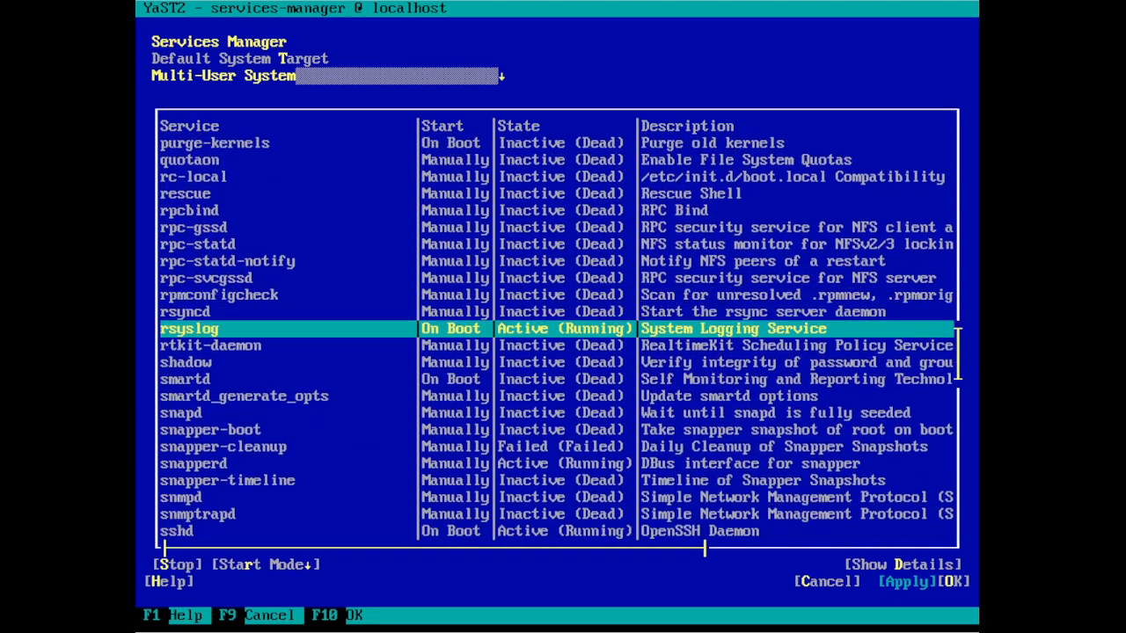
{"action": "key", "text": "Down"}
{"action": "key", "text": "Down"}
{"action": "key", "text": "Down"}
{"action": "key", "text": "Down"}
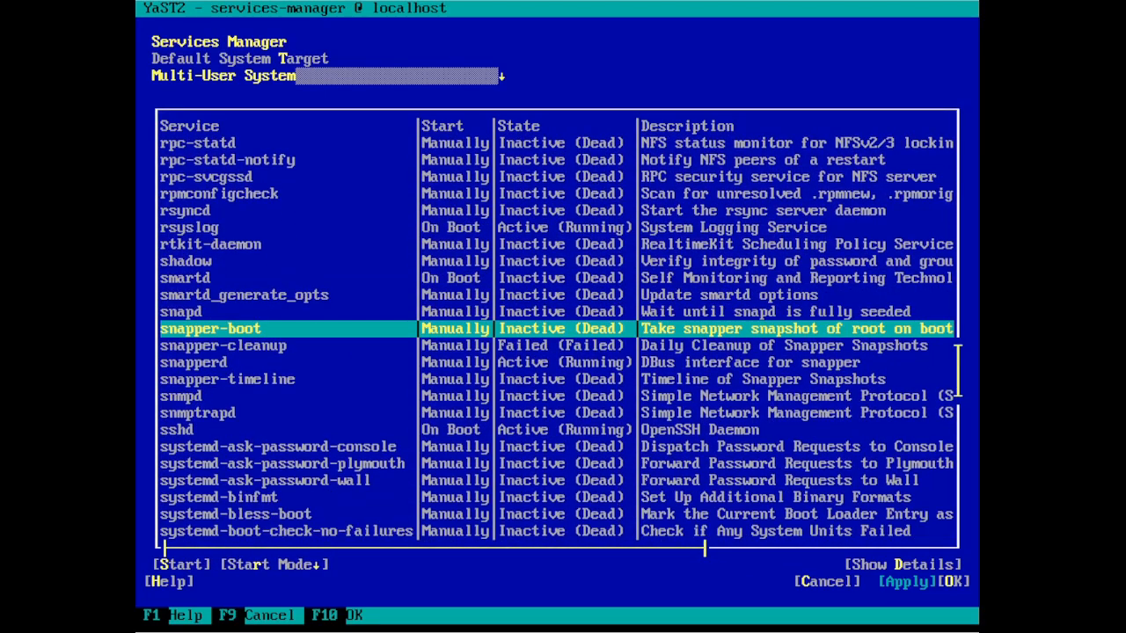
{"action": "key", "text": "Up"}
{"action": "key", "text": "Tab"}
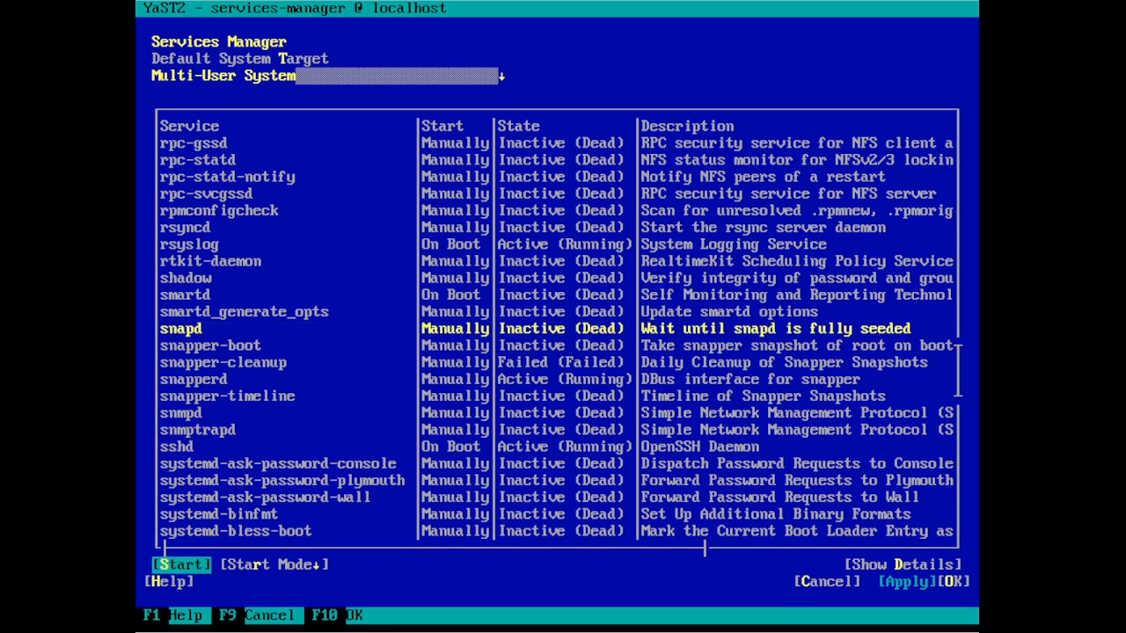
{"action": "key", "text": "Return"}
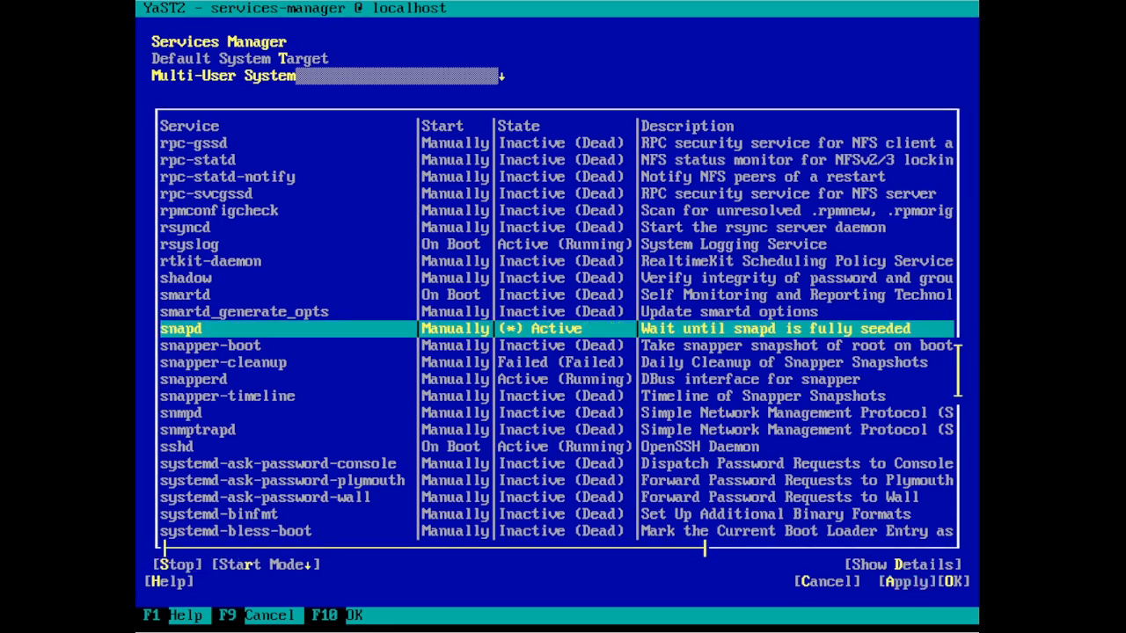
- Set snapd's start mode to On Boot and press OK to review the changes
{"action": "key", "text": "Tab"}
{"action": "key", "text": "Tab"}
{"action": "key", "text": "Return"}
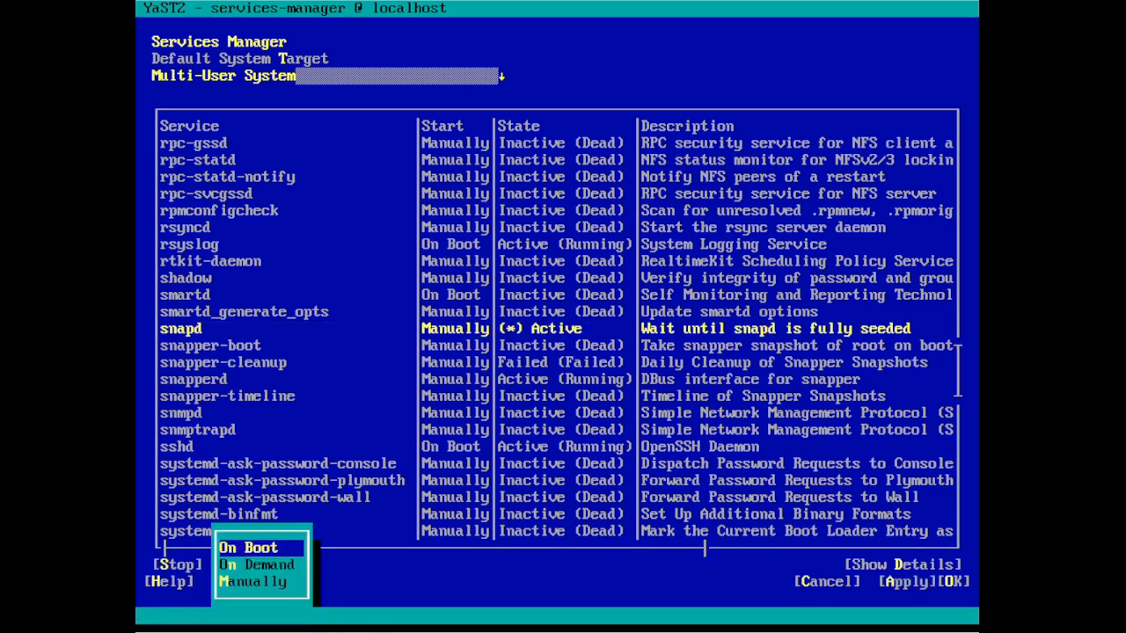
{"action": "key", "text": "Return"}
{"action": "key", "text": "Tab"}
{"action": "key", "text": "Tab"}
{"action": "key", "text": "Tab"}
{"action": "key", "text": "Tab"}
{"action": "key", "text": "Tab"}
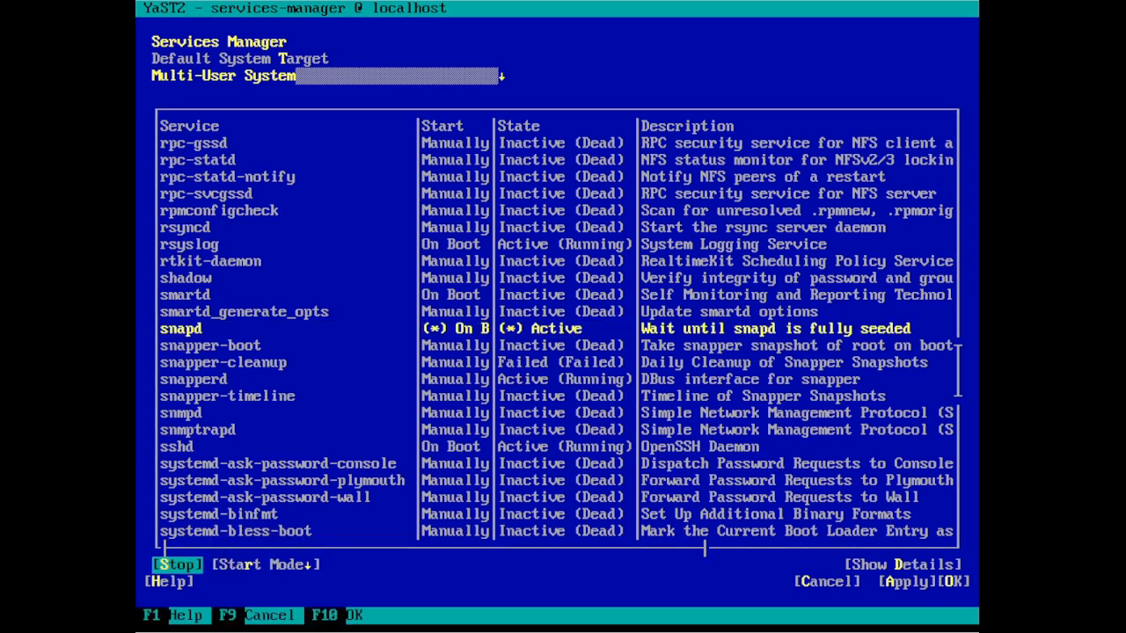
{"action": "key", "text": "Tab"}
{"action": "key", "text": "Return"}
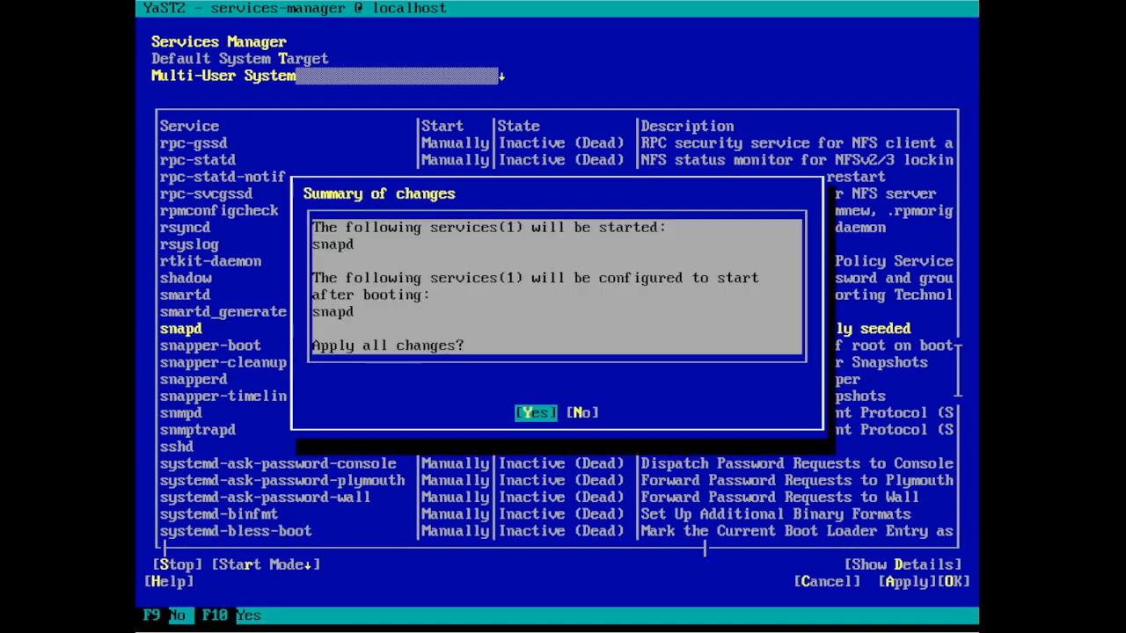
- Confirm the snapd start and On Boot changes and leave the Services Manager
{"action": "key", "text": "Return"}
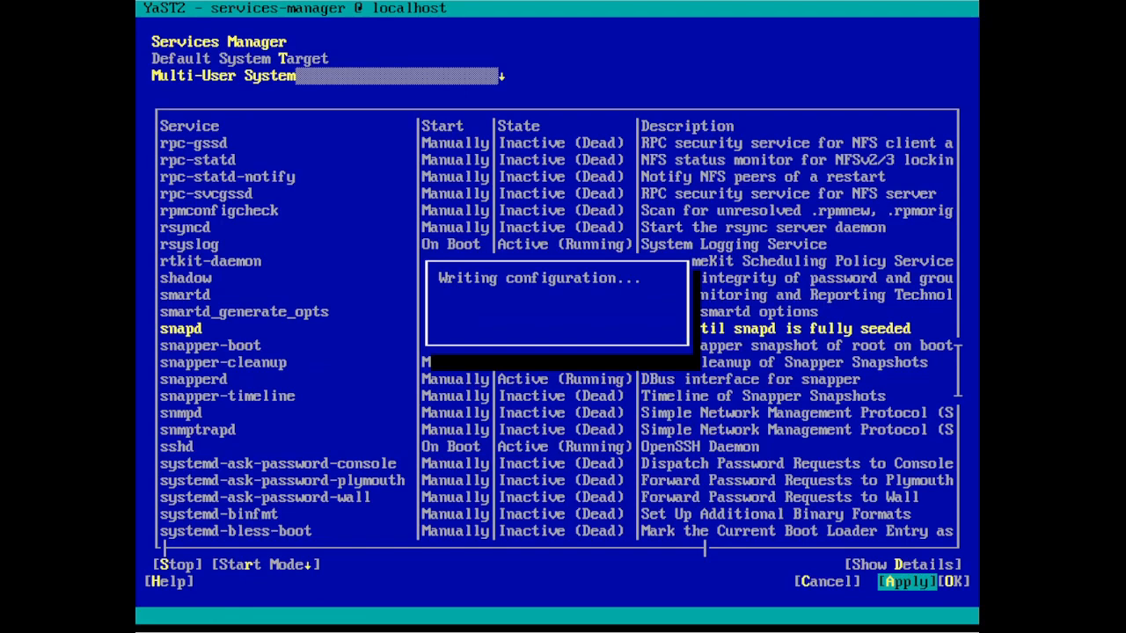
{"action": "key", "text": "Tab"}
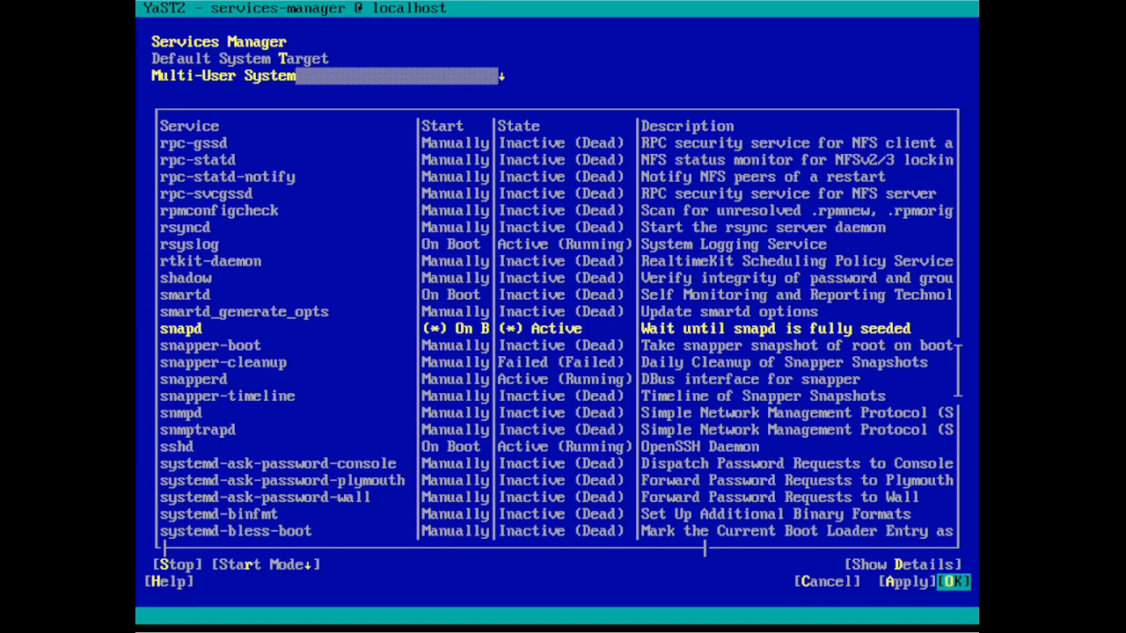
{"action": "key", "text": "Return"}
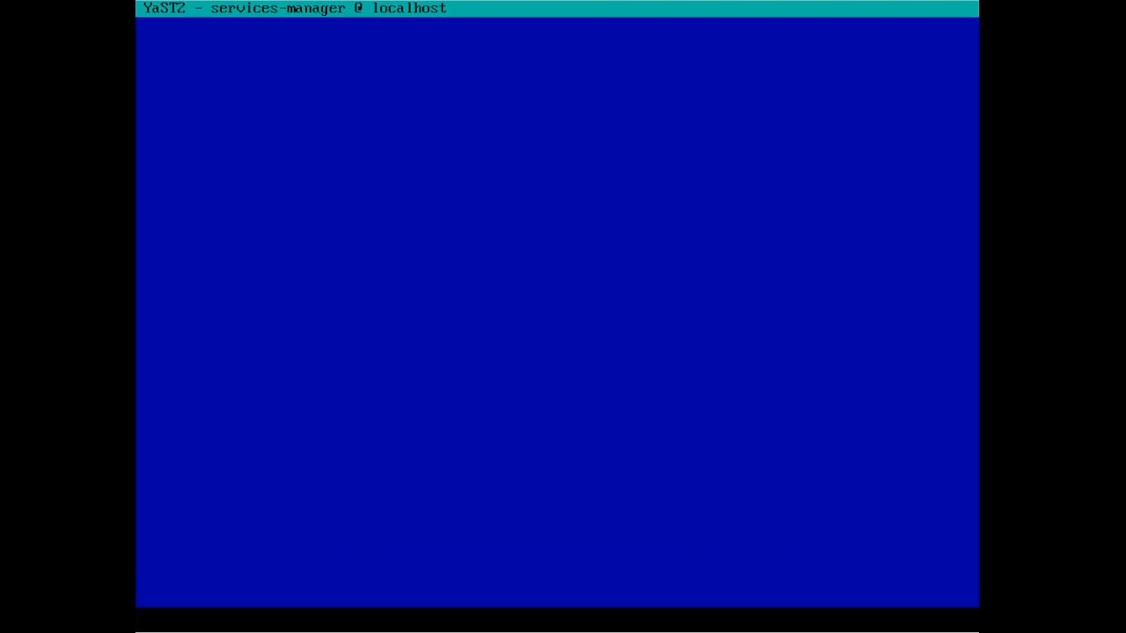
{"action": "key", "text": "shift+Tab"}
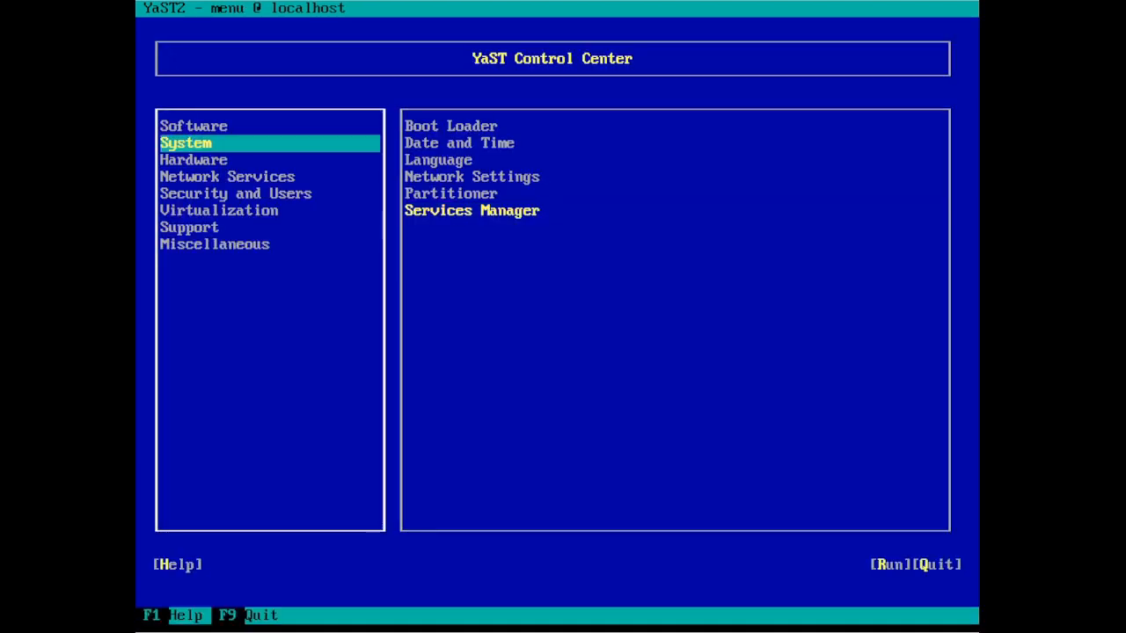
- Launch the HTTP Server module from Network Services and show its Server Modules list
{"action": "key", "text": "Down"}
{"action": "key", "text": "Down"}
{"action": "key", "text": "Tab"}
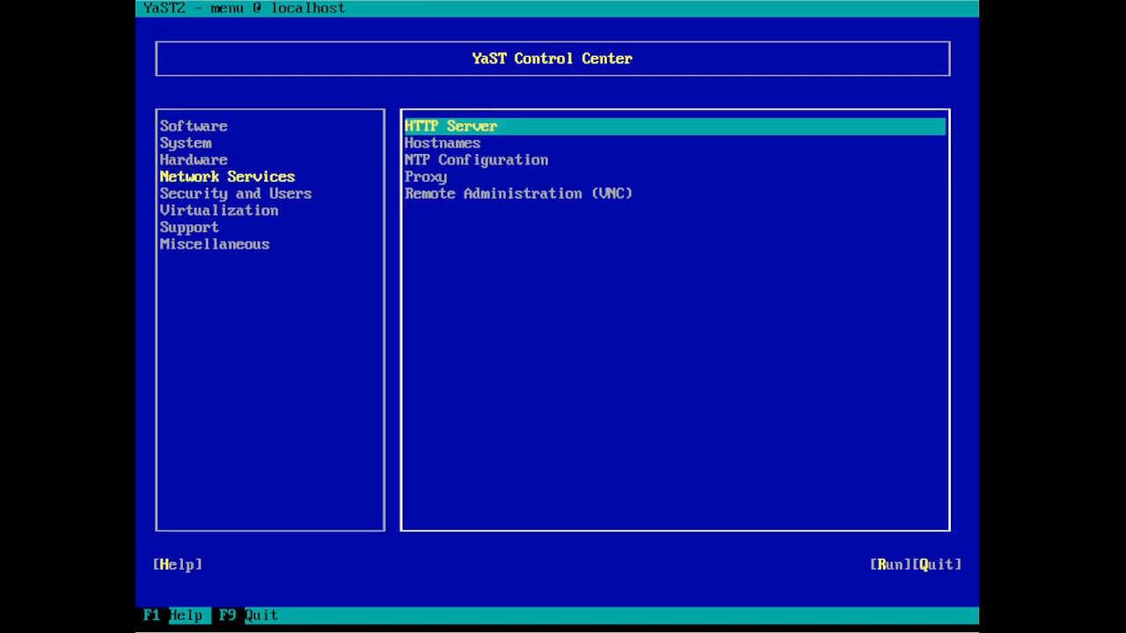
{"action": "key", "text": "Return"}
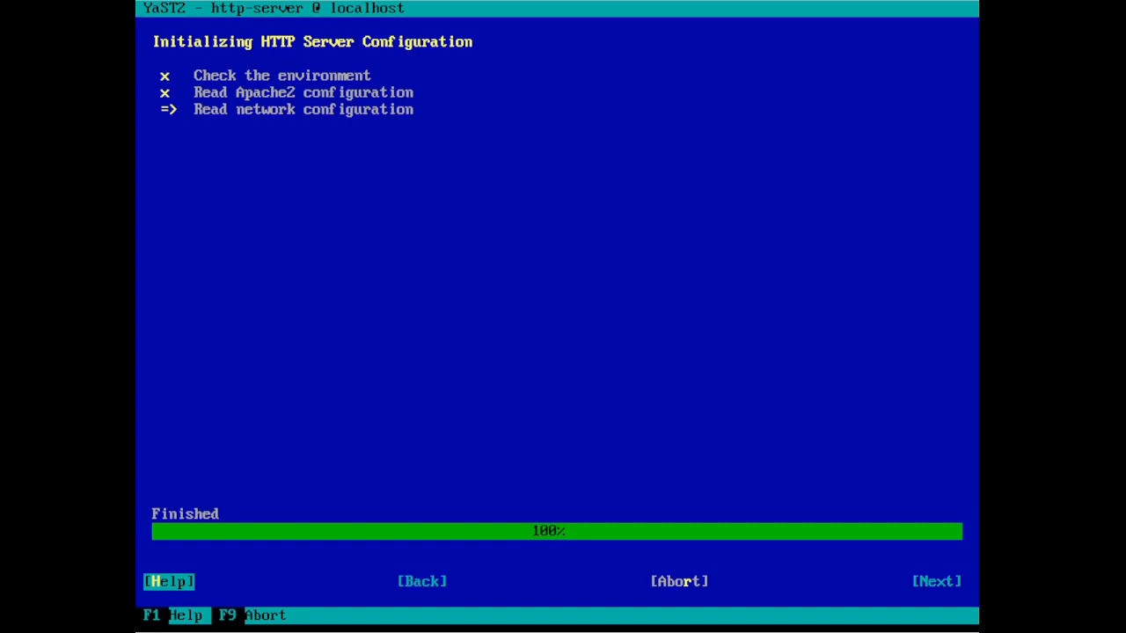
{"action": "key", "text": "Tab"}
{"action": "key", "text": "Tab"}
{"action": "key", "text": "Tab"}
{"action": "key", "text": "Tab"}
{"action": "key", "text": "Tab"}
{"action": "key", "text": "Tab"}
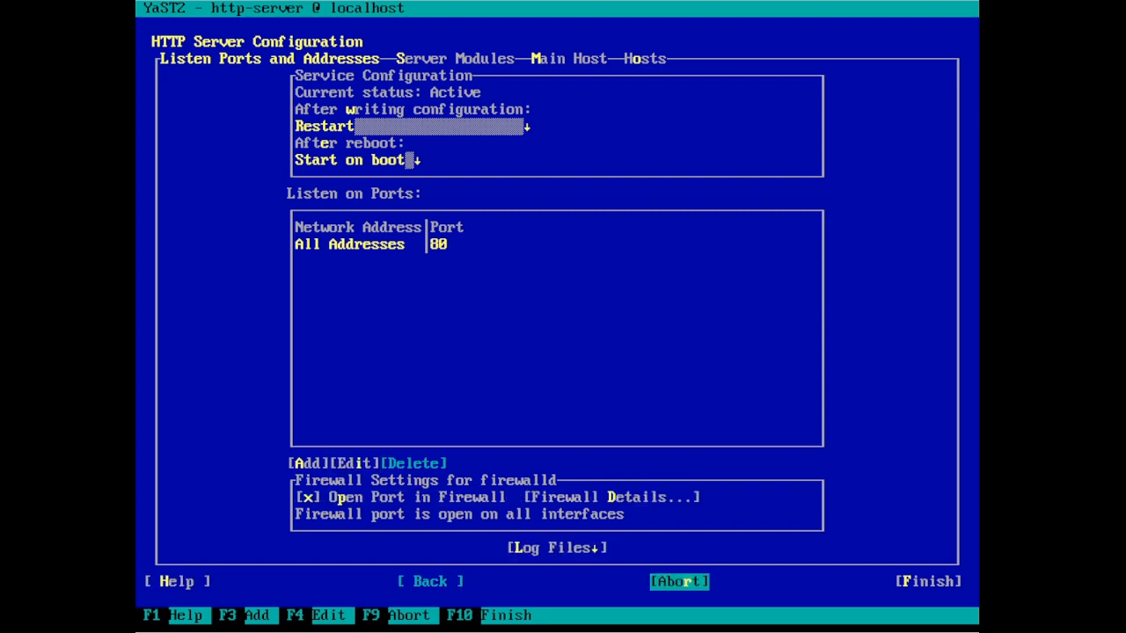
{"action": "key", "text": "Tab"}
{"action": "key", "text": "Tab"}
{"action": "key", "text": "Right"}
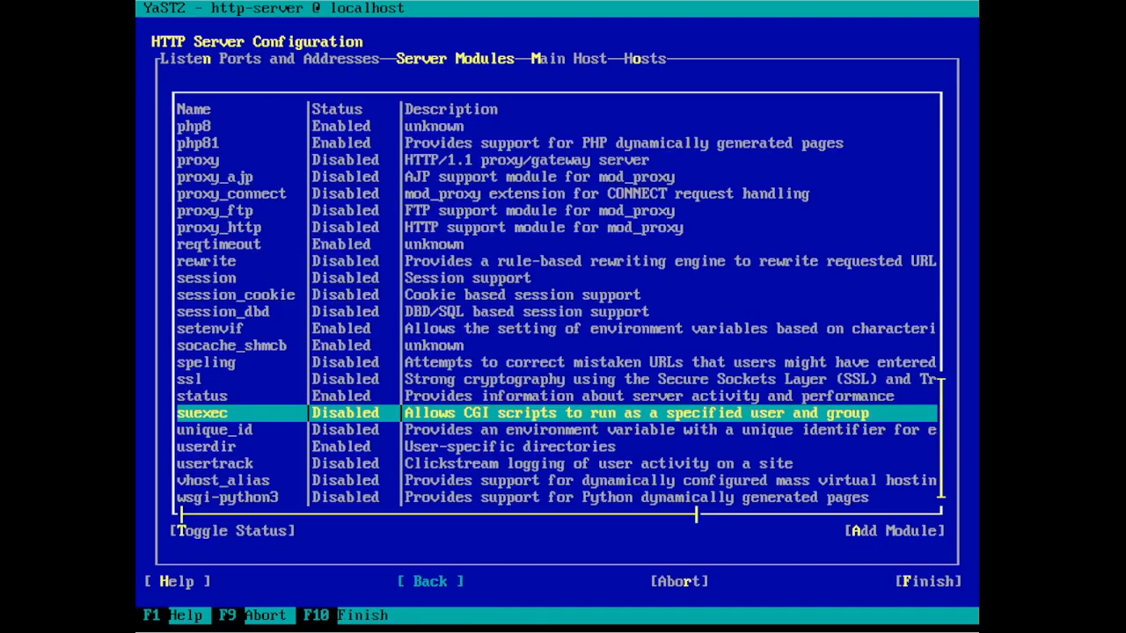
- Toggle the Apache ssl module to Enabled and save the HTTP Server configuration
{"action": "key", "text": "Up"}
{"action": "key", "text": "Up"}
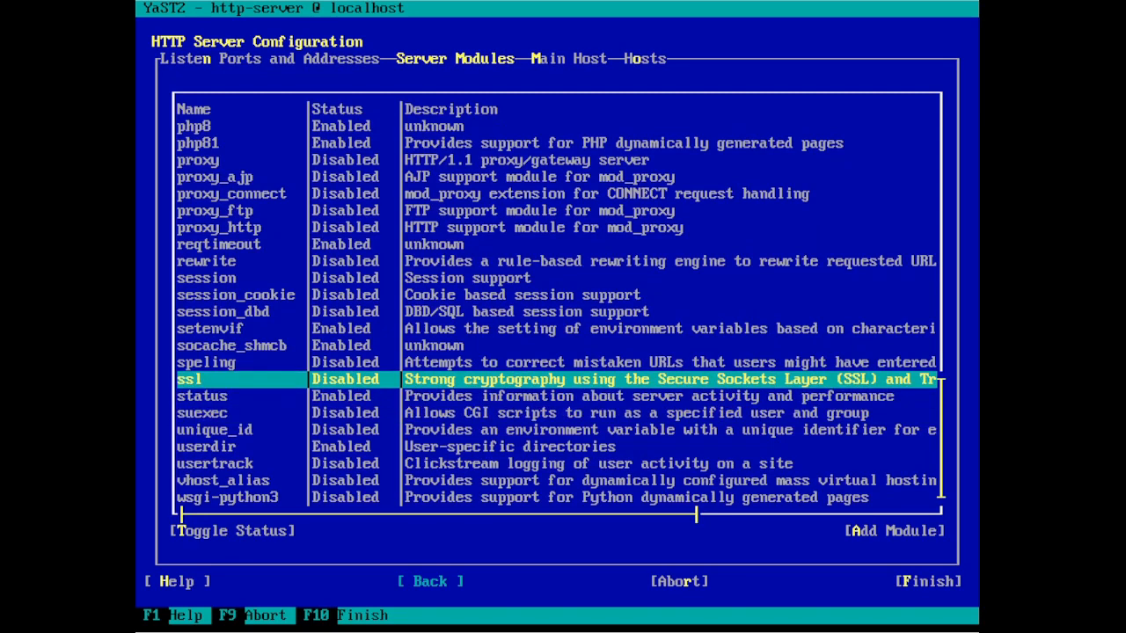
{"action": "key", "text": "Tab"}
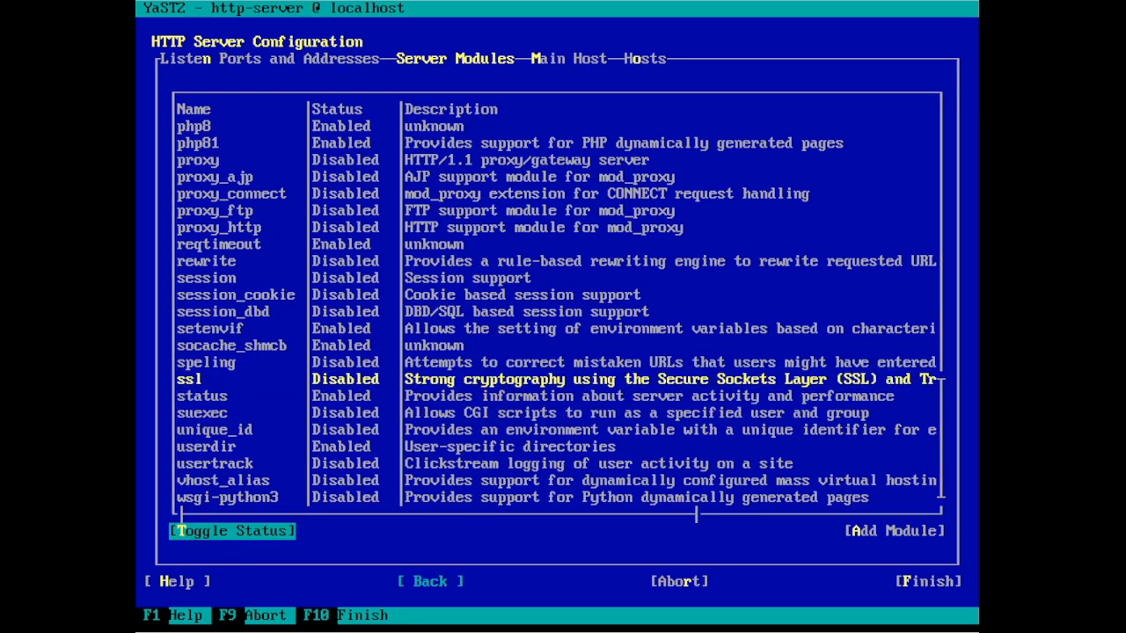
{"action": "key", "text": "Return"}
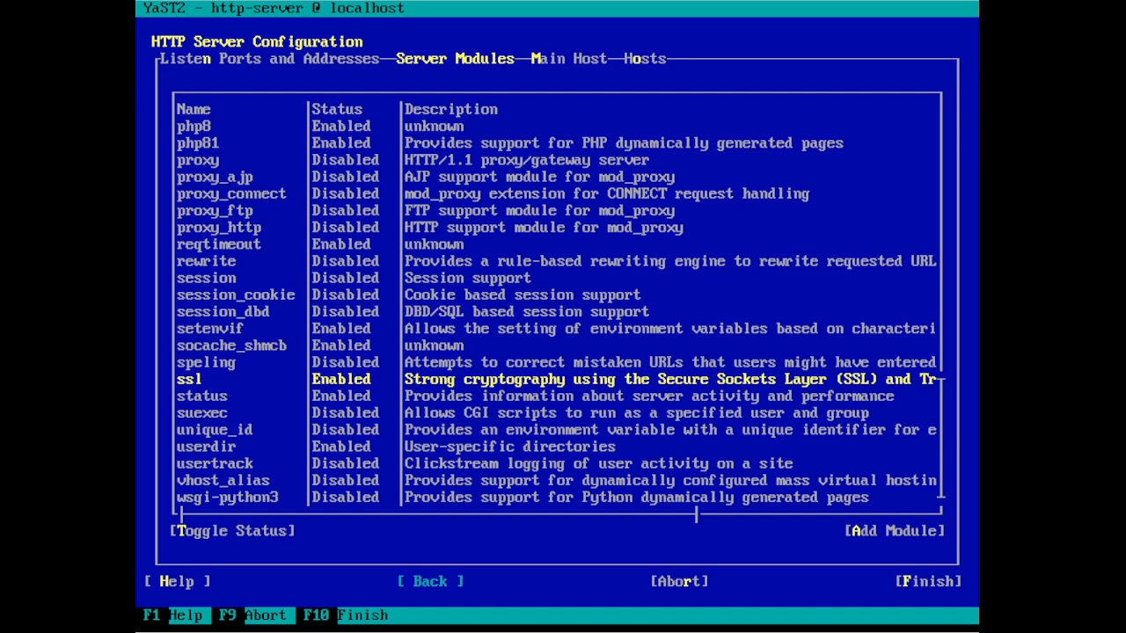
{"action": "key", "text": "Tab"}
{"action": "key", "text": "Tab"}
{"action": "key", "text": "Tab"}
{"action": "key", "text": "Tab"}
{"action": "key", "text": "Tab"}
{"action": "key", "text": "Tab"}
{"action": "key", "text": "F10"}
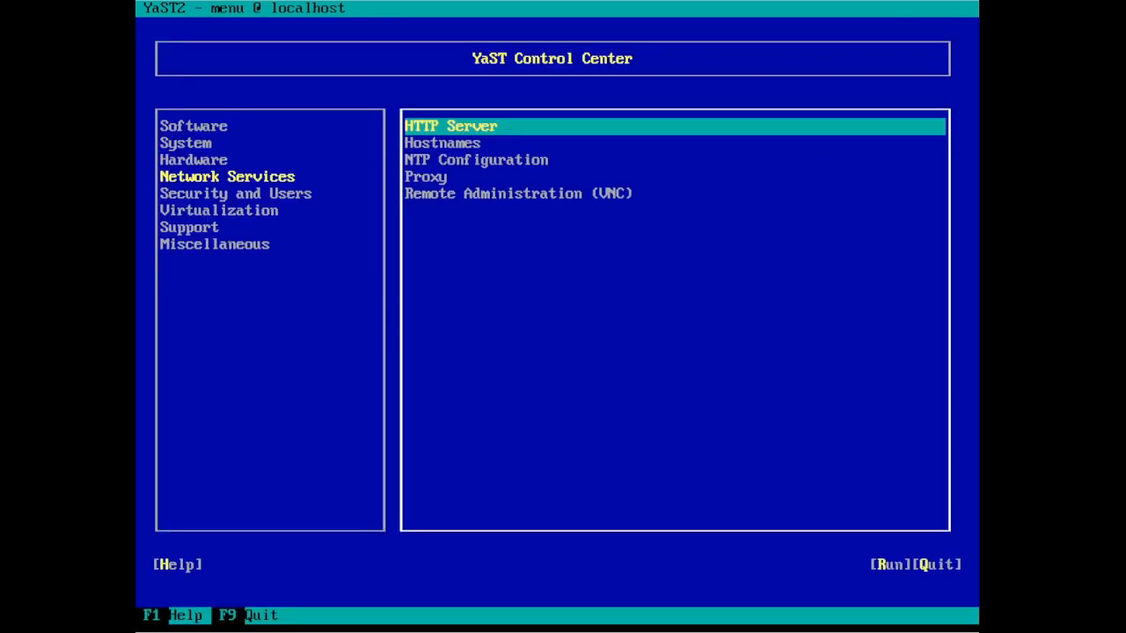
- Quit YaST and return to the shell prompt
{"action": "key", "text": "Tab"}
{"action": "key", "text": "Tab"}
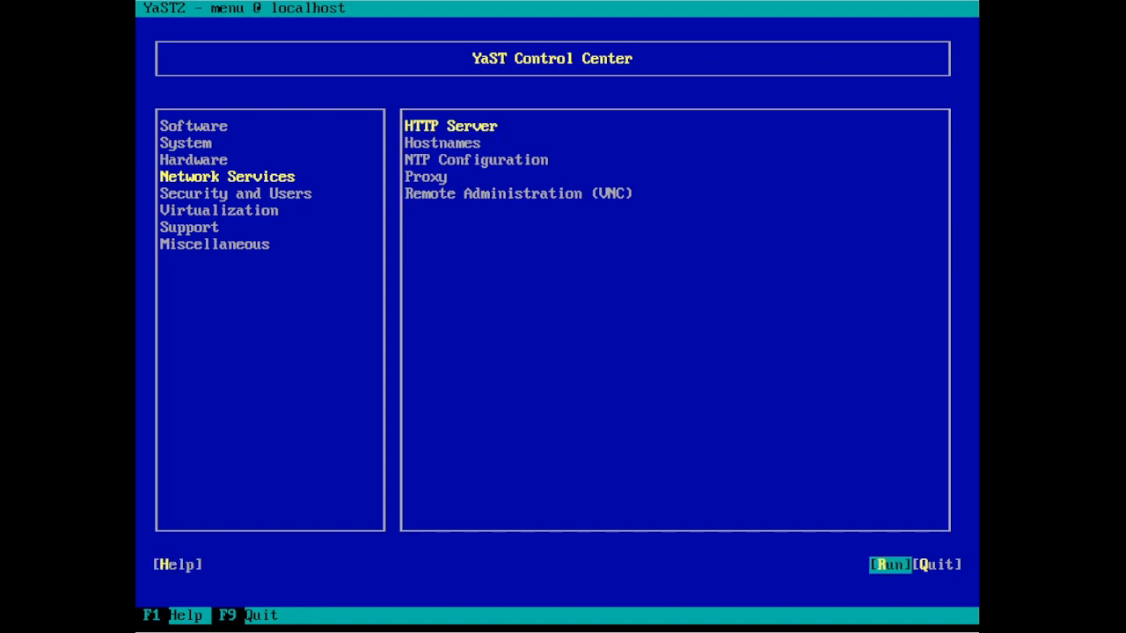
{"action": "key", "text": "Tab"}
{"action": "key", "text": "Return"}
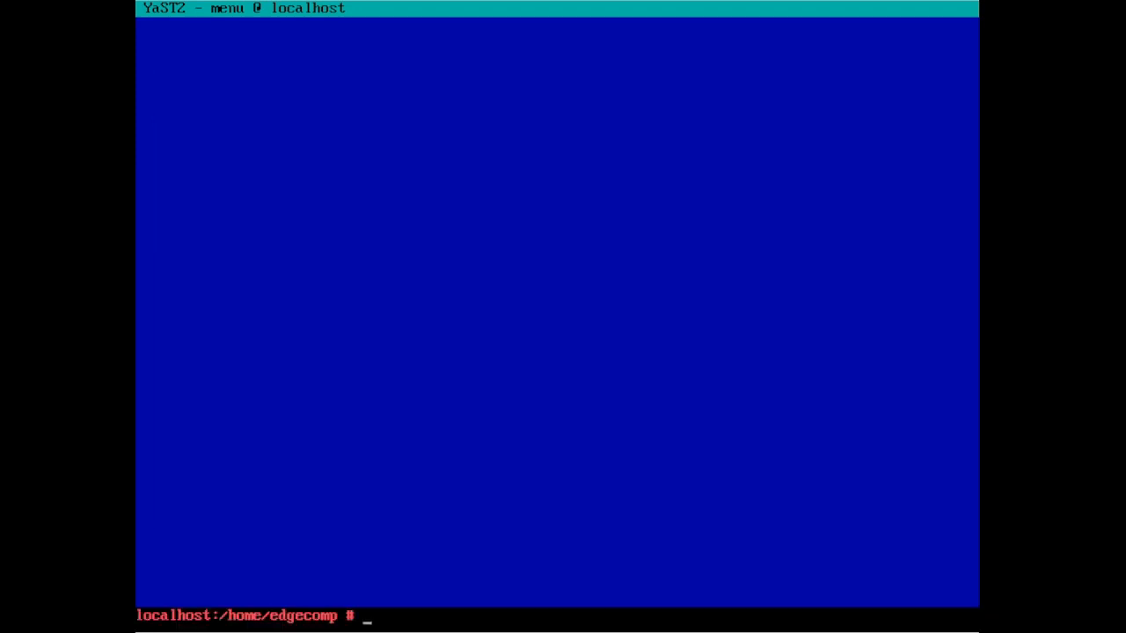
- Enable and start the snapd.apparmor service with systemctl enable --now
{"action": "type", "text": "systemctl ena"}
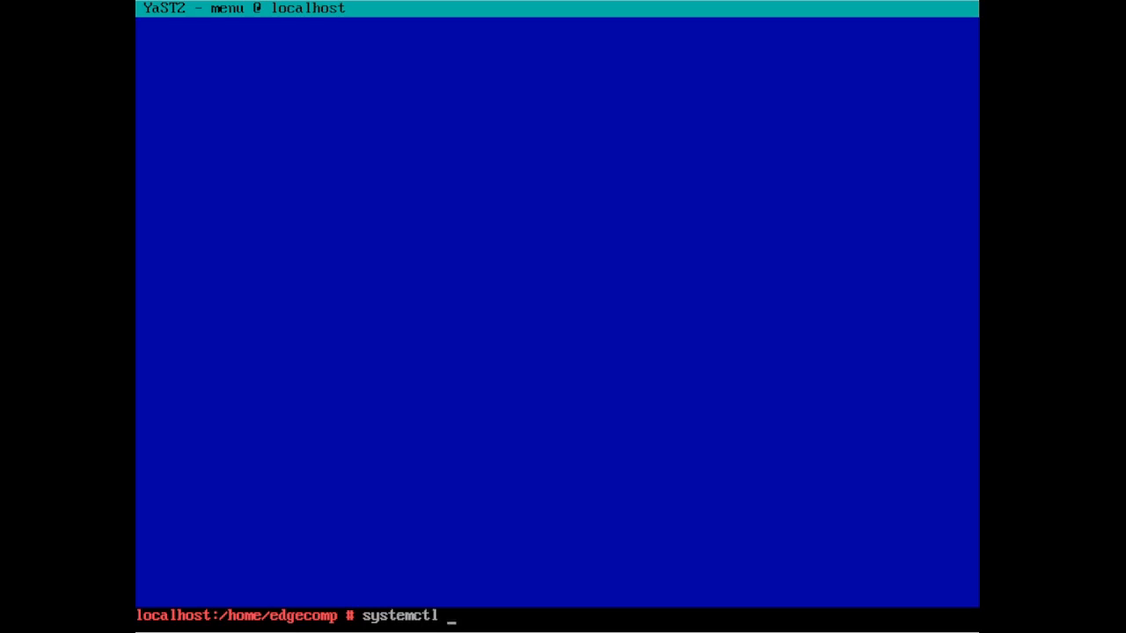
{"action": "type", "text": "ble --no"}
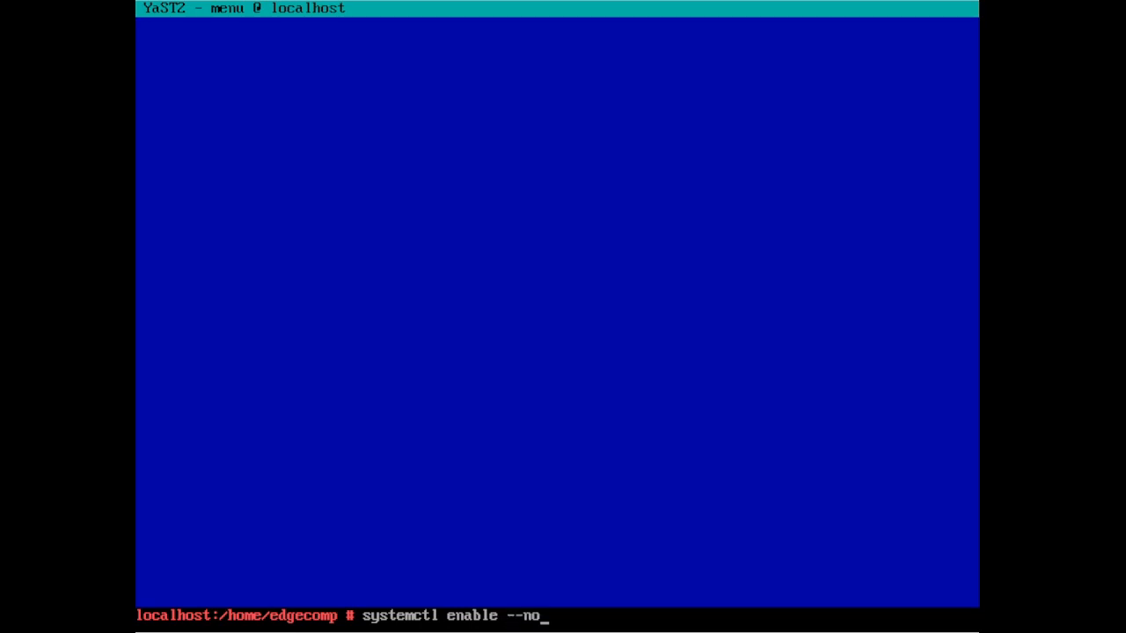
{"action": "type", "text": "w snapd.apparmor"}
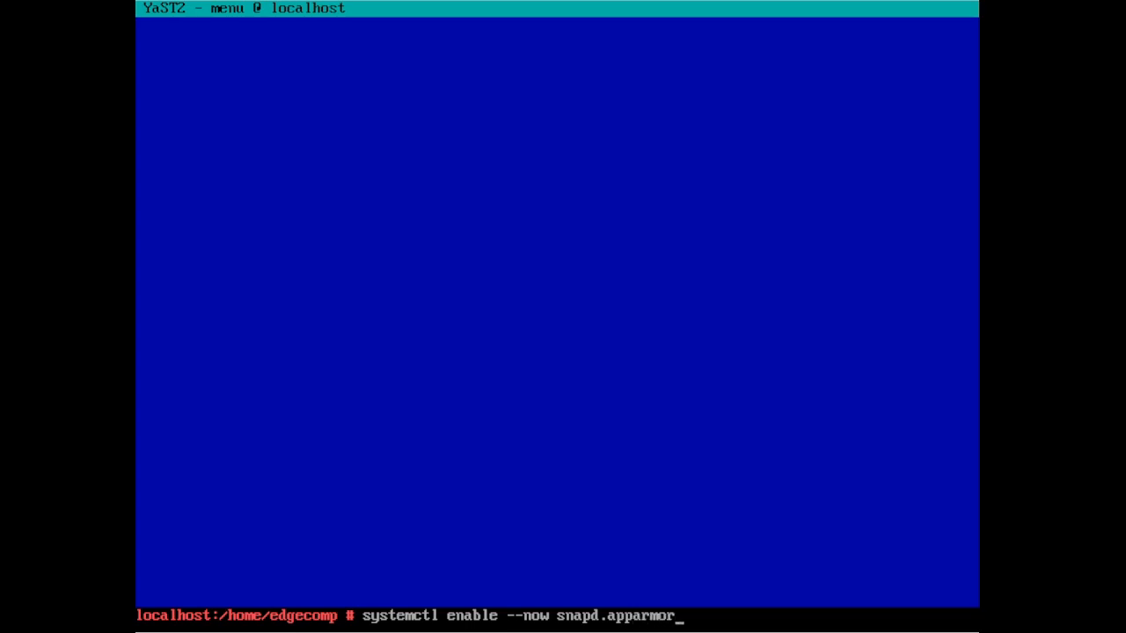
{"action": "key", "text": "Return"}
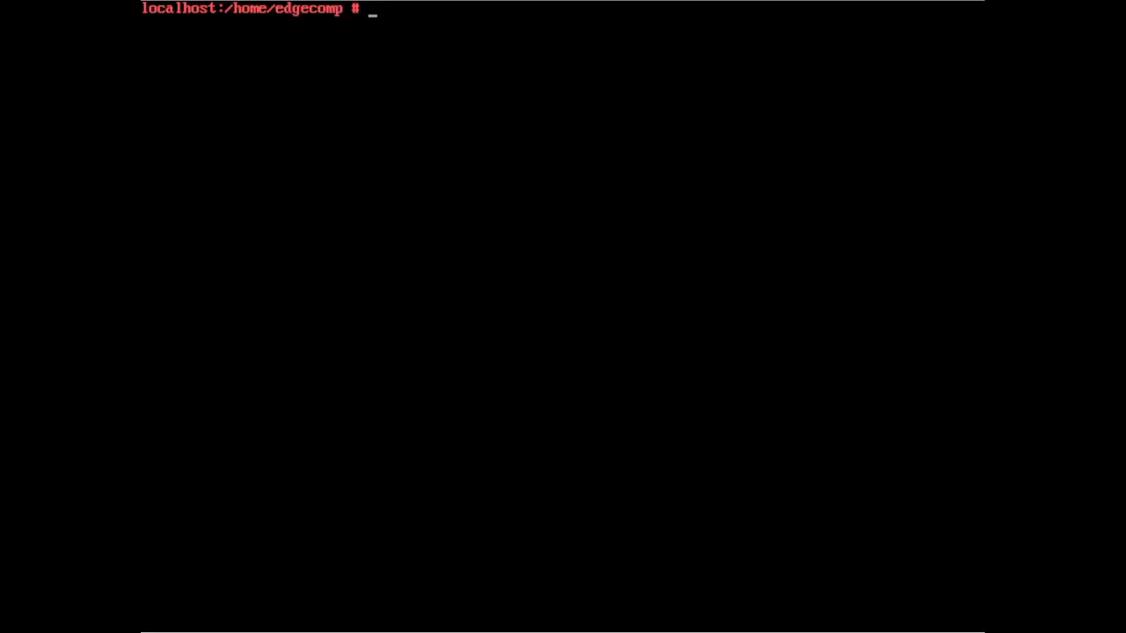
{"action": "type", "text": "snap install --classic certbot"}
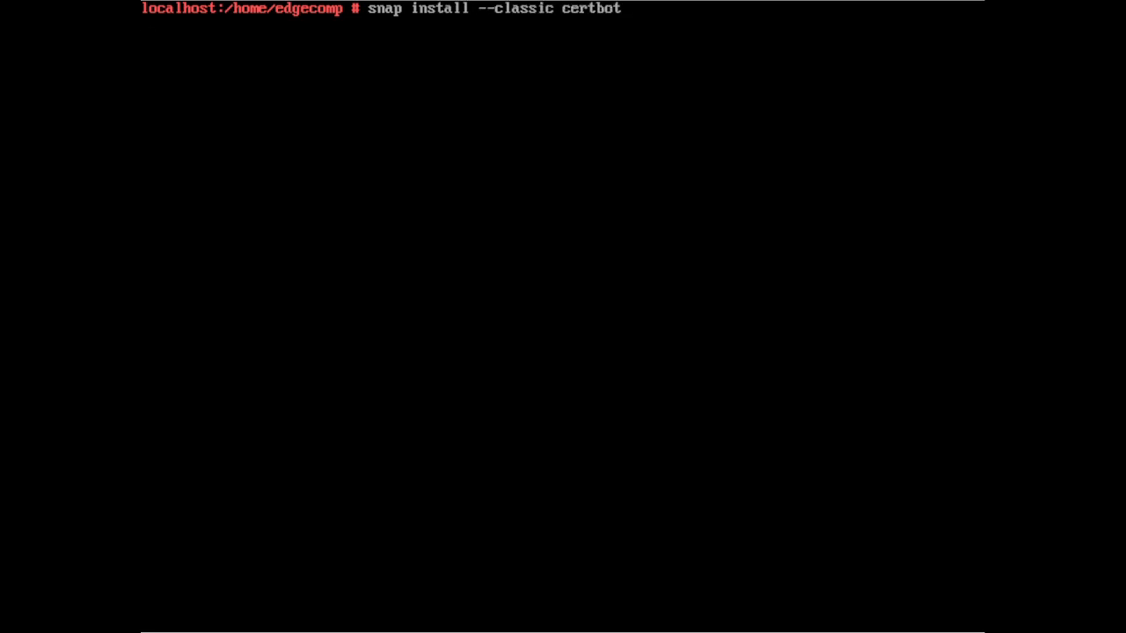
- Run snap install --classic certbot, installing certbot 2.10.0 with core20
{"action": "key", "text": "Return"}
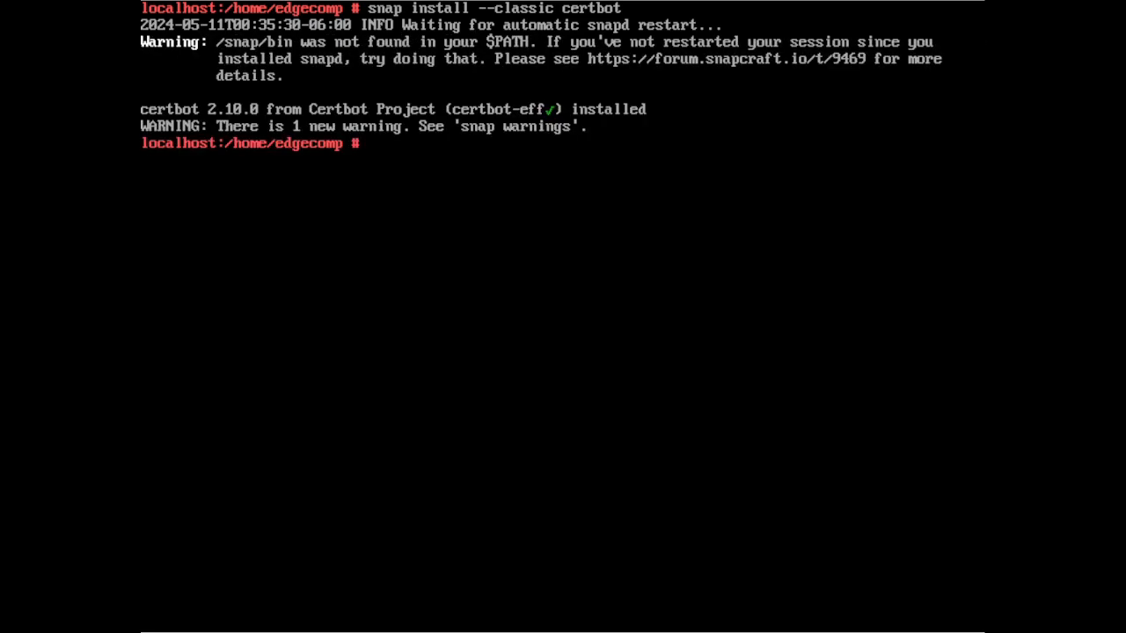
- Symlink /snap/bin/certbot to /usr/bin/certbot, then clear the terminal screen
{"action": "type", "text": "ln -s /snap/bi"}
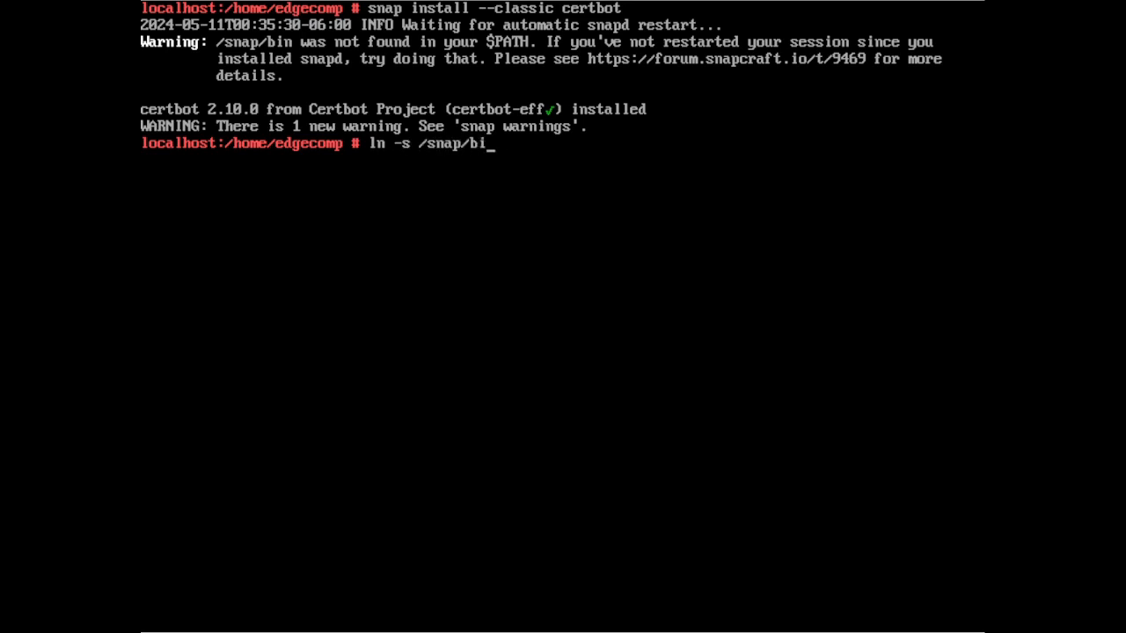
{"action": "type", "text": "n/certbot /u"}
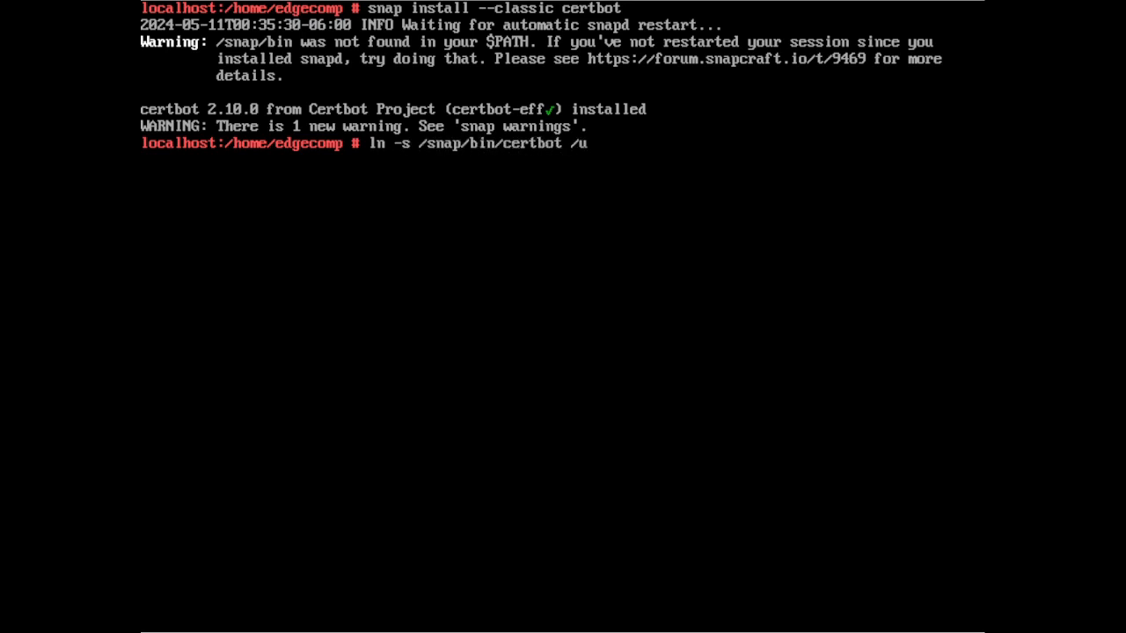
{"action": "type", "text": "sr/bin/certbot"}
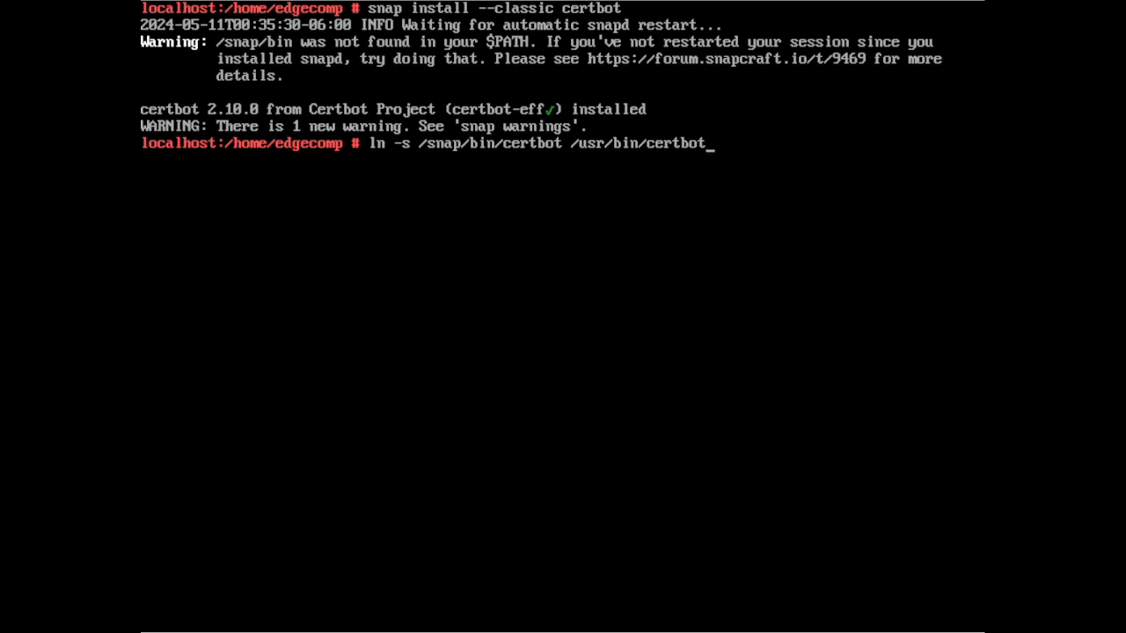
{"action": "key", "text": "Return"}
{"action": "type", "text": "c"}
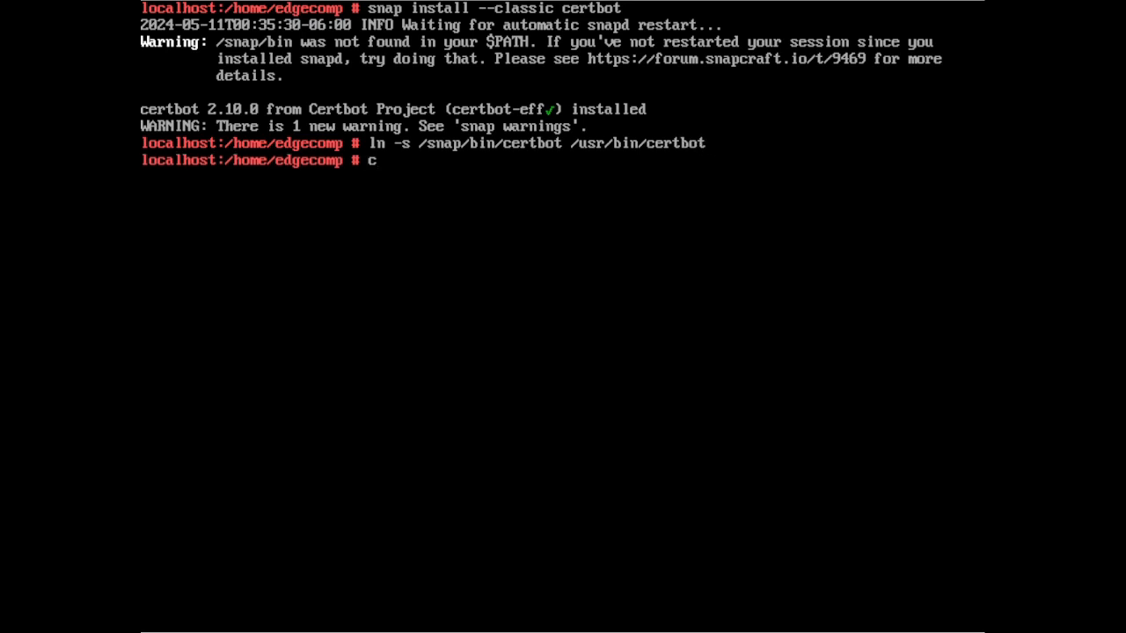
{"action": "type", "text": "ertbot --apache"}
{"action": "key", "text": "ctrl+l"}
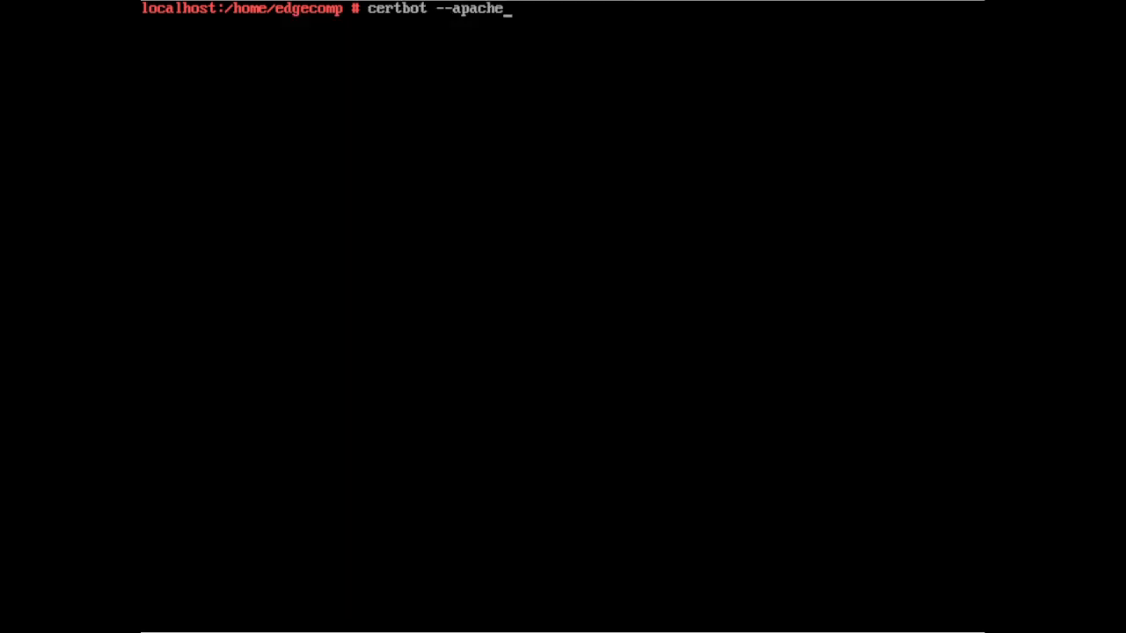
{"action": "key", "text": "ctrl+u"}
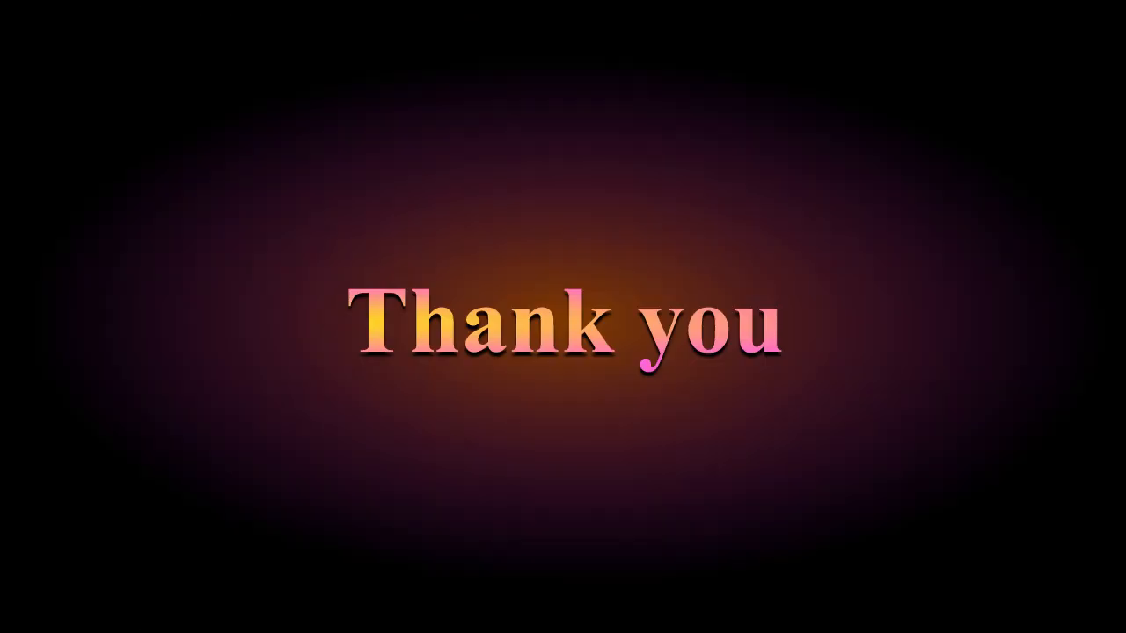